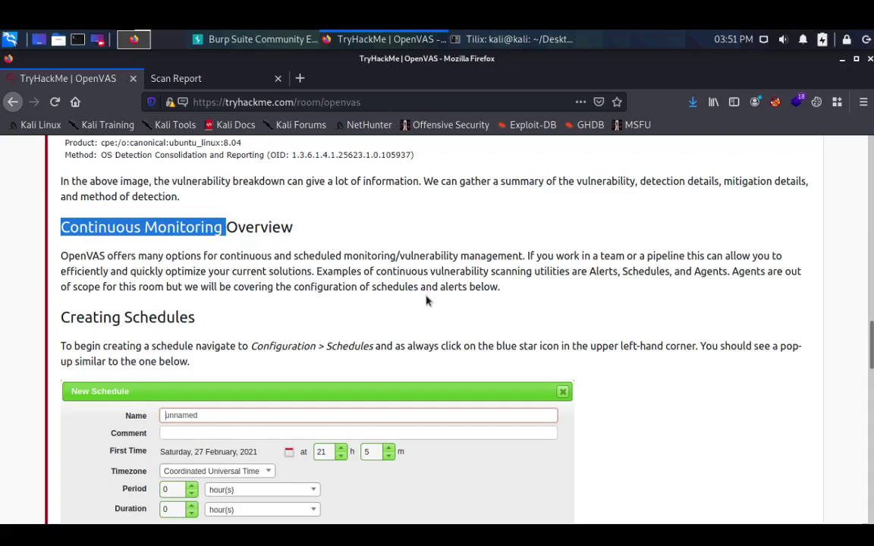
- Scroll the OpenVAS room to the Creating Schedules example and bring the Tilix terminal forward
{"action": "scroll", "coordinate": [426, 301], "scroll_direction": "down", "scroll_amount": 3}
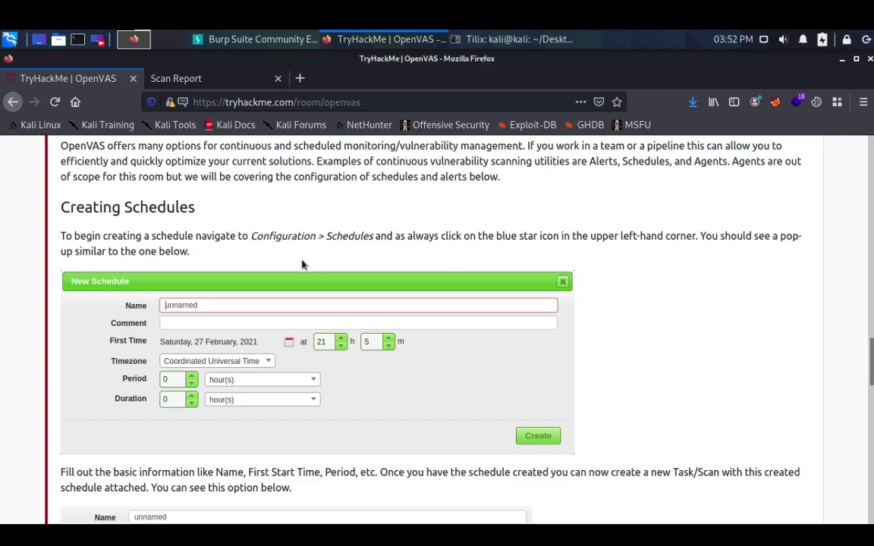
{"action": "scroll", "coordinate": [235, 342], "scroll_direction": "down", "scroll_amount": 2}
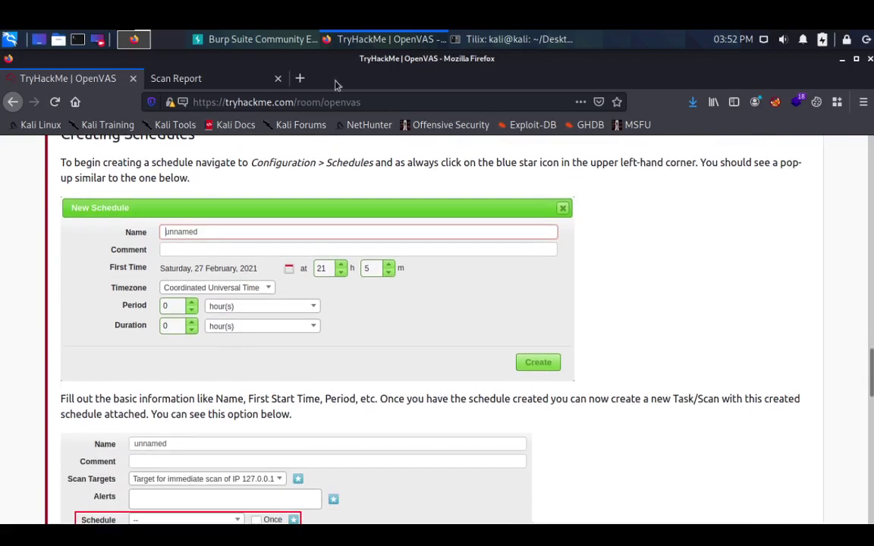
{"action": "left_click", "coordinate": [450, 40]}
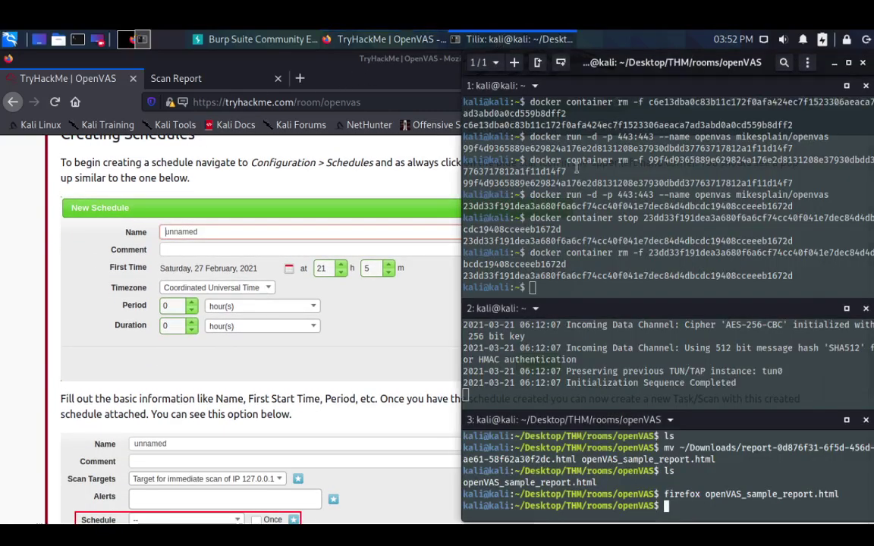
- Rerun 'docker run -d -p 443:443 --name openvas mikesplain/openvas' in Tilix, then return to Firefox
{"action": "left_click", "coordinate": [606, 249]}
{"action": "key", "text": "Up"}
{"action": "key", "text": "Up"}
{"action": "key", "text": "Up"}
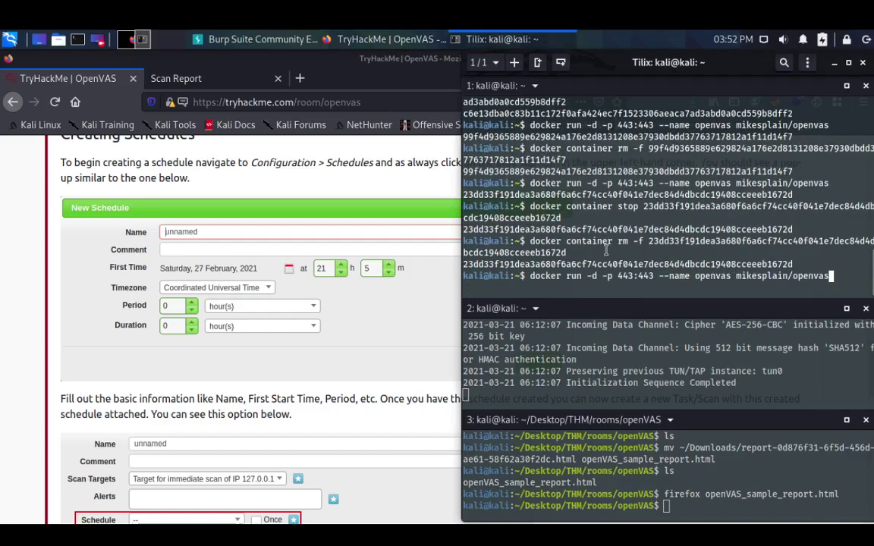
{"action": "key", "text": "Return"}
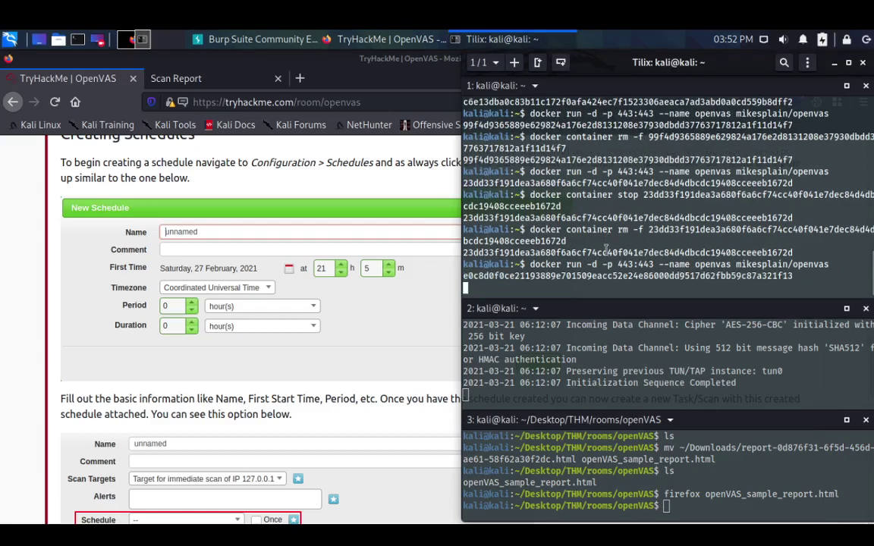
{"action": "left_click", "coordinate": [254, 58]}
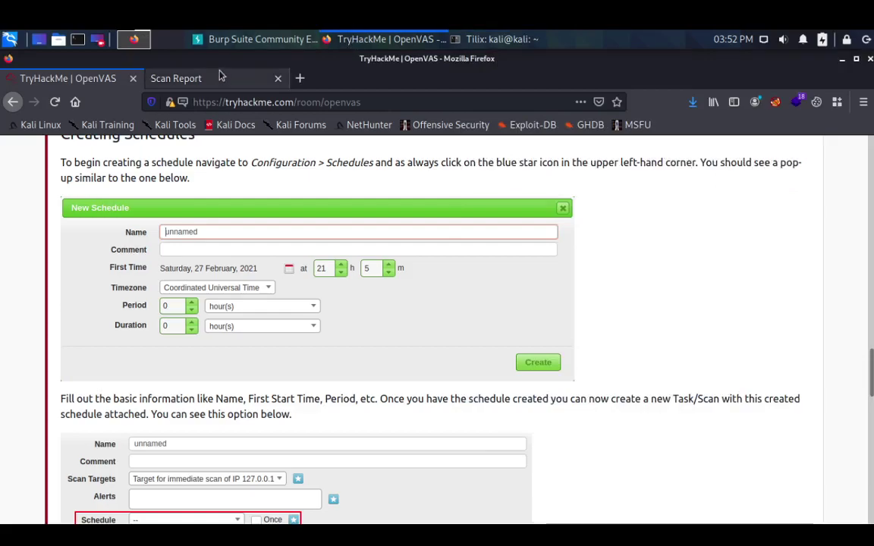
{"action": "left_click", "coordinate": [300, 78]}
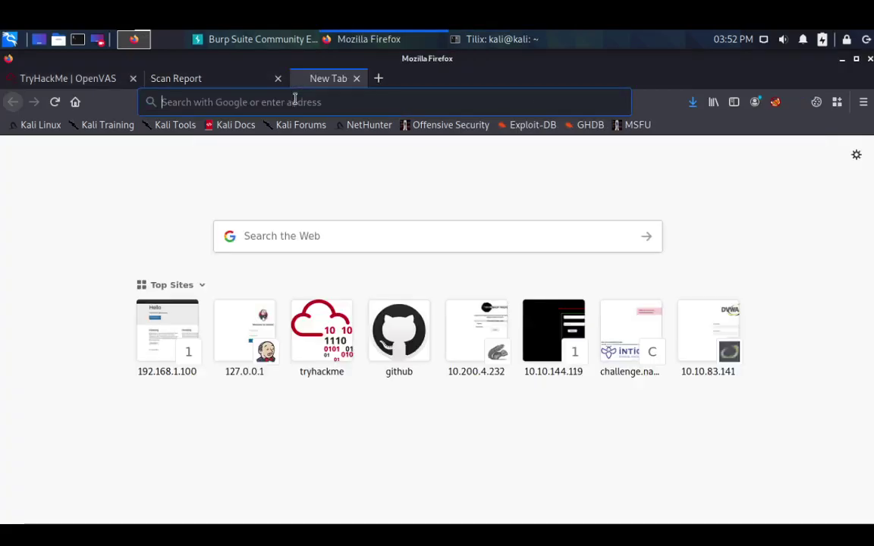
{"action": "type", "text": "https:"}
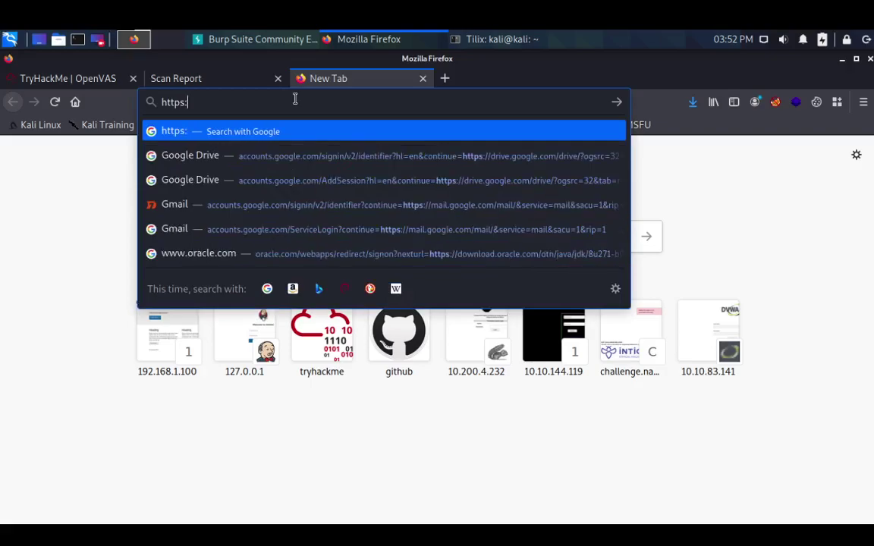
{"action": "type", "text": "//127.0.0."}
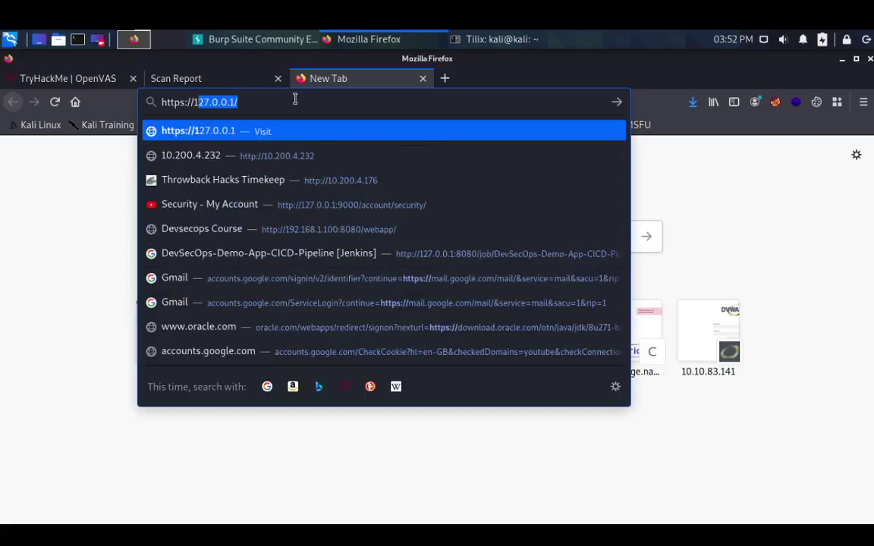
{"action": "type", "text": "1"}
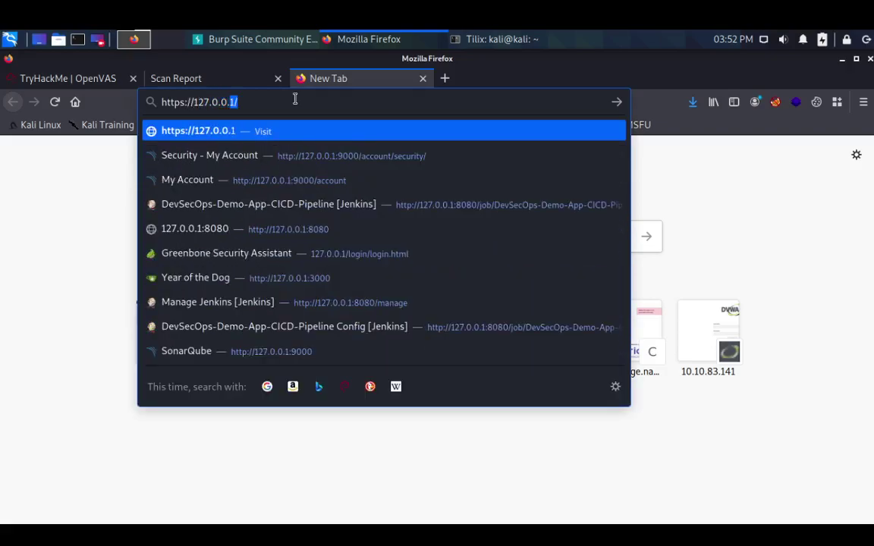
{"action": "key", "text": "Return"}
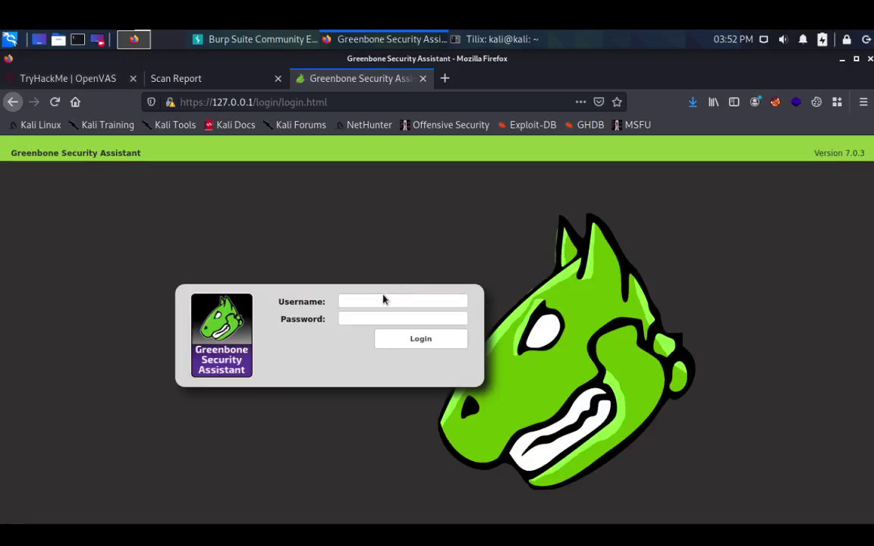
{"action": "left_click", "coordinate": [381, 300]}
{"action": "type", "text": "admin"}
{"action": "key", "text": "Tab"}
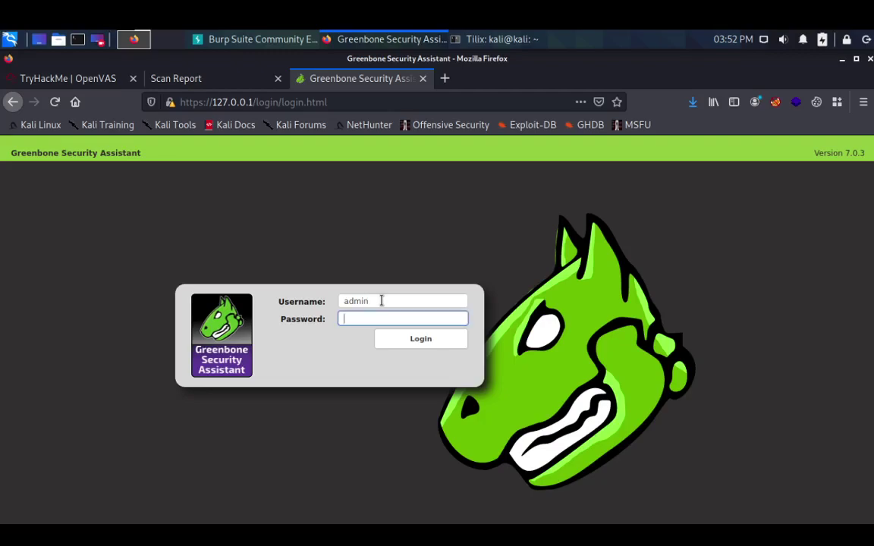
{"action": "type", "text": "admin"}
{"action": "left_click", "coordinate": [408, 341]}
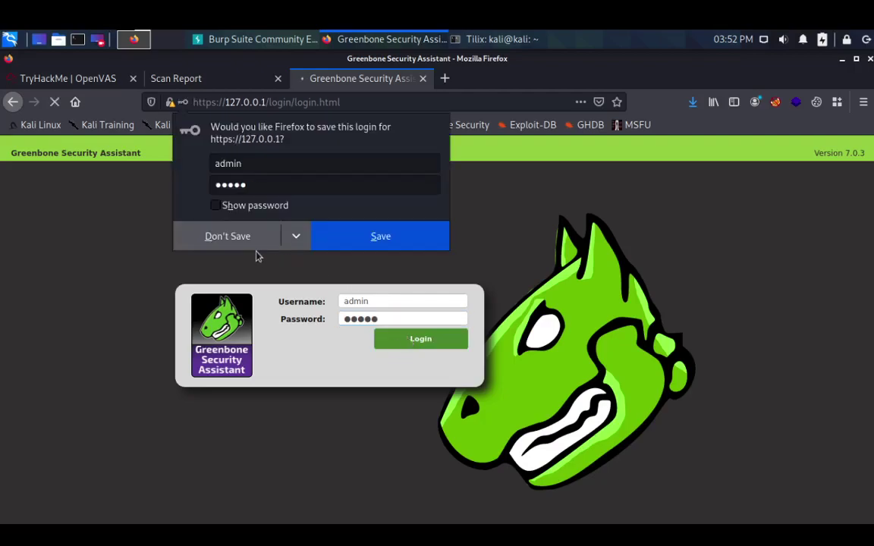
{"action": "left_click", "coordinate": [236, 242]}
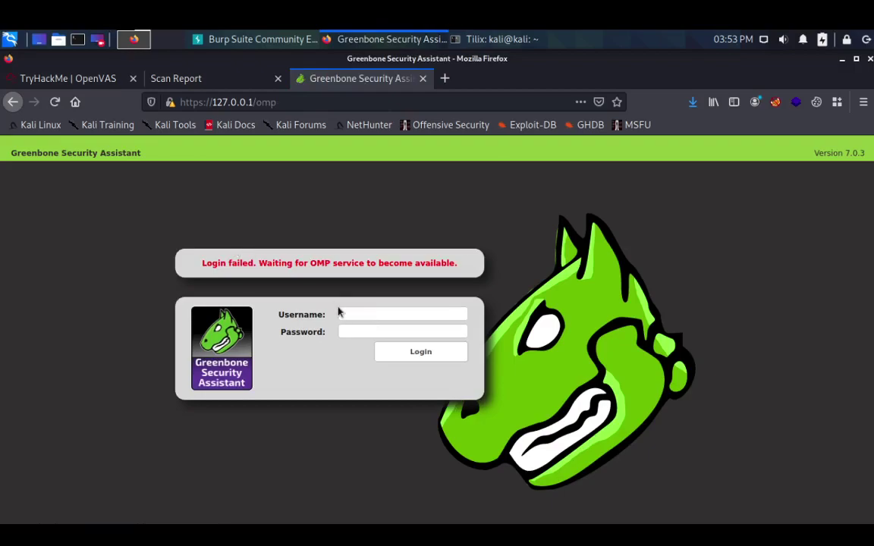
- Retry the login with the admin username and password, again not saving it
{"action": "left_click", "coordinate": [348, 315]}
{"action": "type", "text": "admin"}
{"action": "key", "text": "Tab"}
{"action": "type", "text": "admin"}
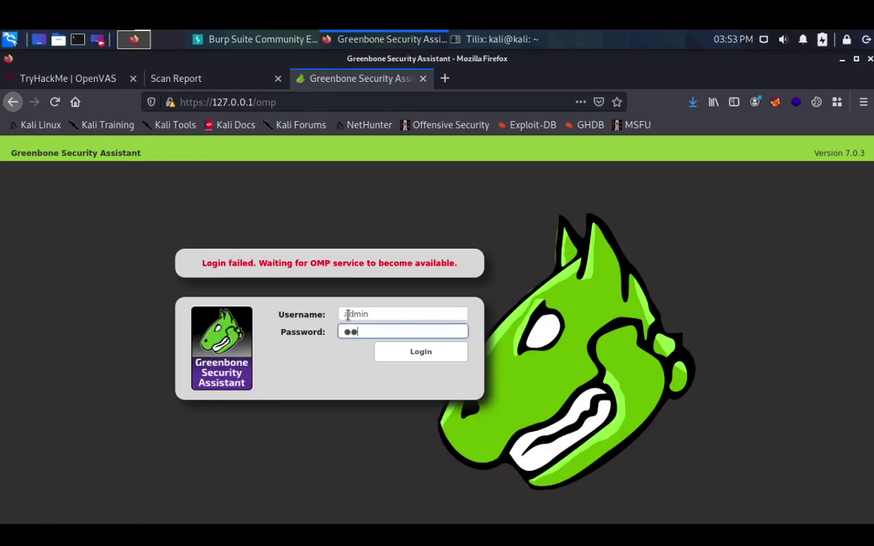
{"action": "key", "text": "Return"}
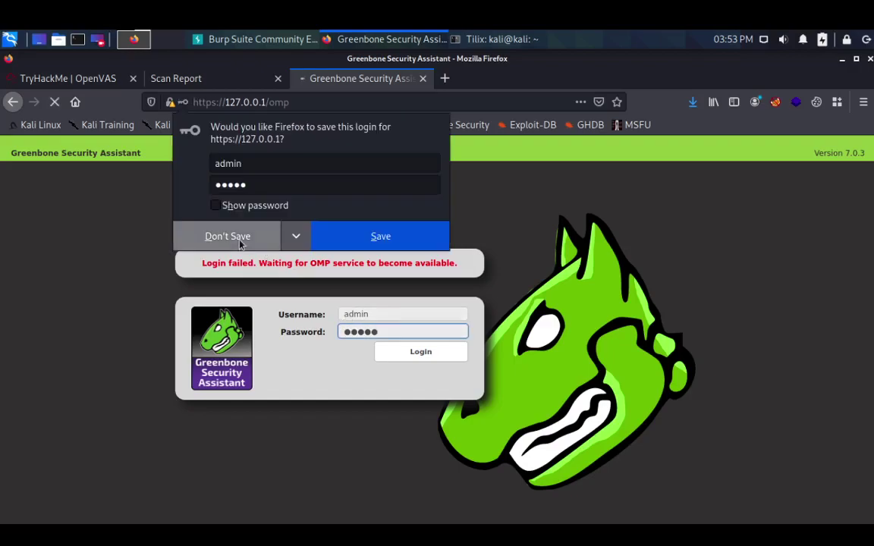
{"action": "left_click", "coordinate": [241, 238]}
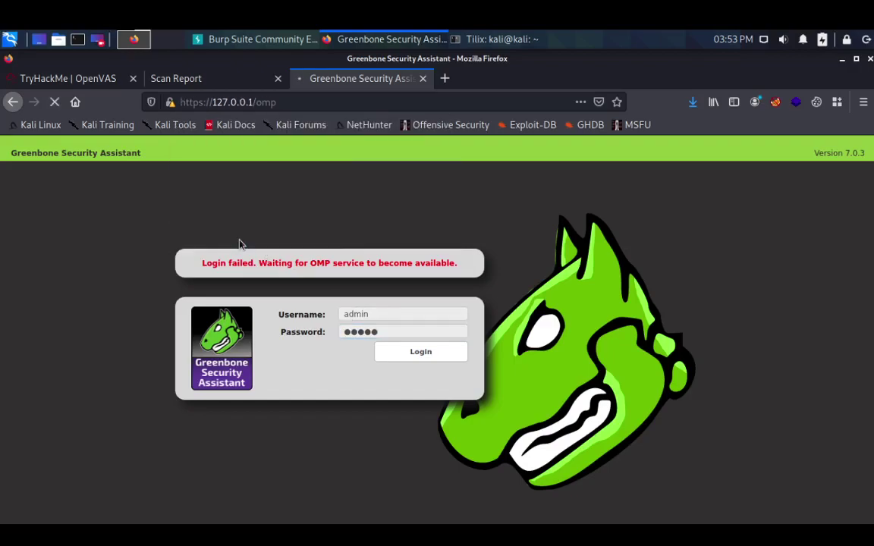
- Strip 'omp' from the address to reload the base login page and sign in again
{"action": "left_click", "coordinate": [255, 101]}
{"action": "key", "text": "shift+End"}
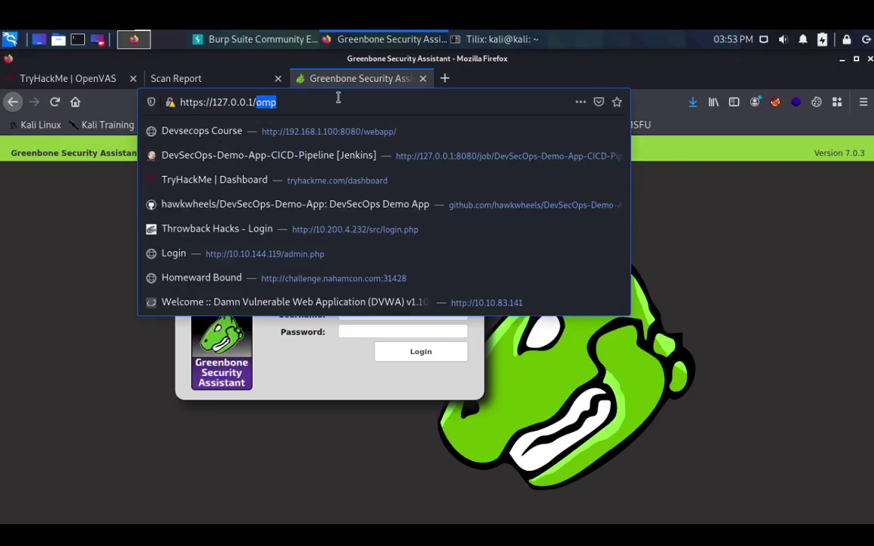
{"action": "key", "text": "BackSpace"}
{"action": "key", "text": "Return"}
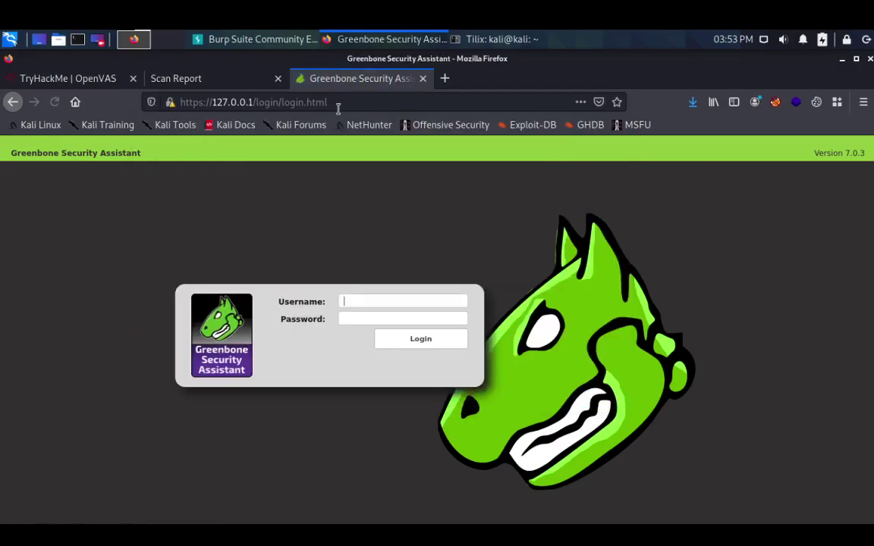
{"action": "type", "text": "admin"}
{"action": "key", "text": "Tab"}
{"action": "type", "text": "admin"}
{"action": "key", "text": "Return"}
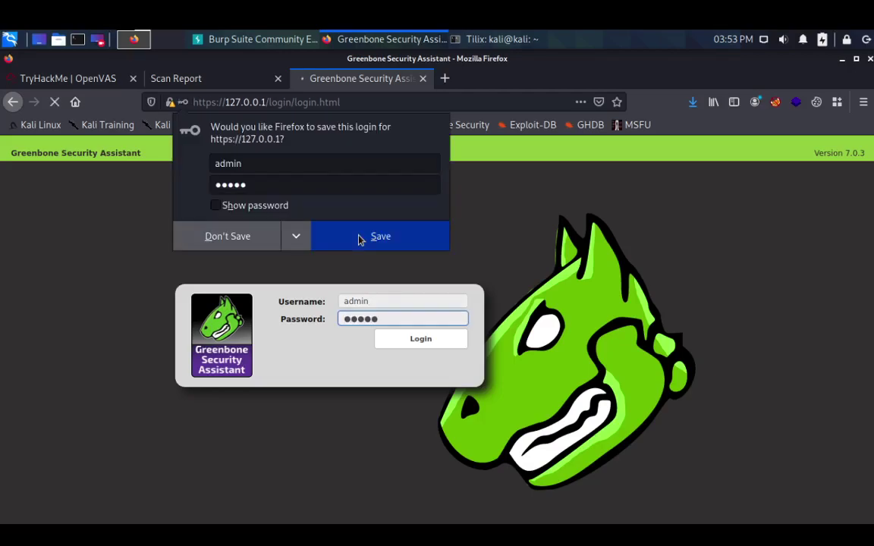
{"action": "left_click", "coordinate": [241, 235]}
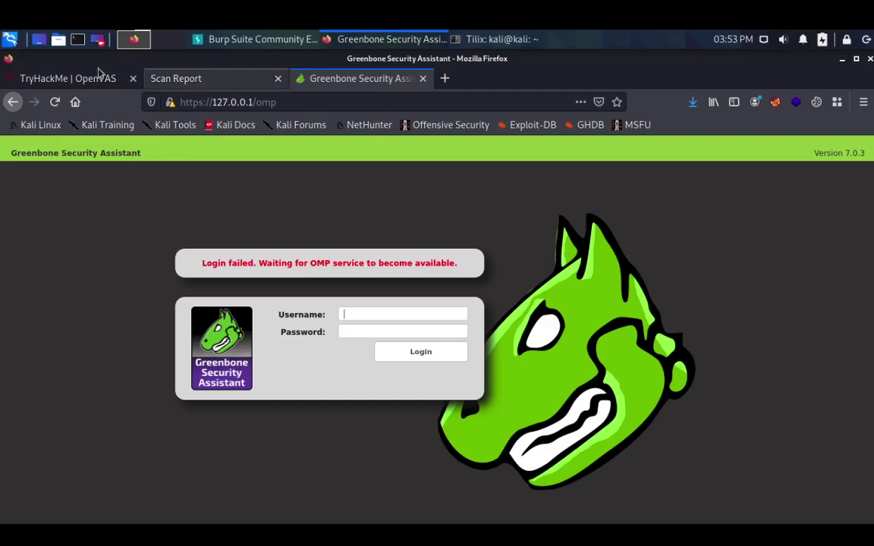
- Glance at the TryHackMe room, then return and submit the admin credentials once more
{"action": "left_click", "coordinate": [72, 70]}
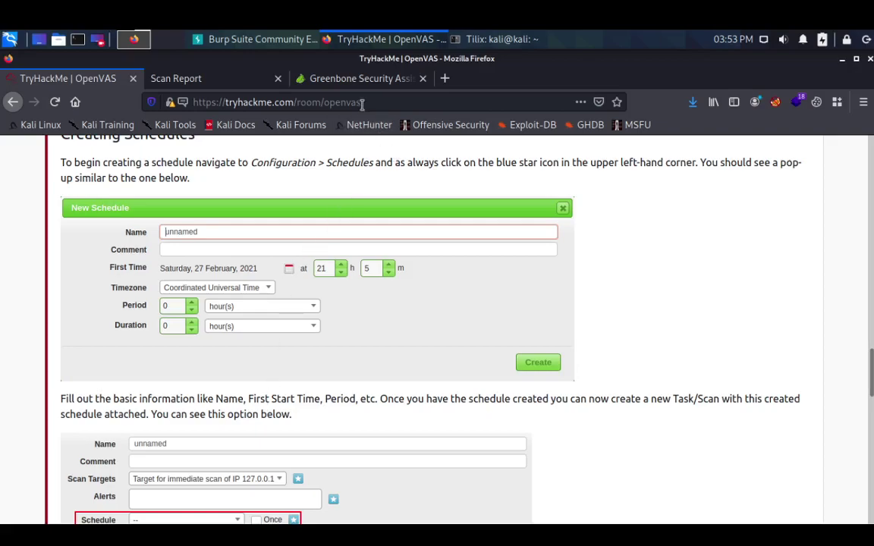
{"action": "left_click", "coordinate": [349, 80]}
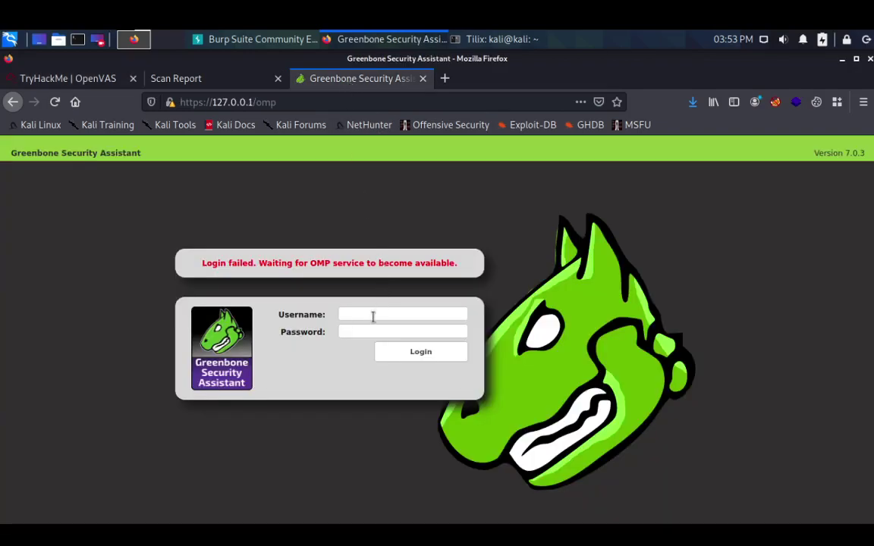
{"action": "type", "text": "admin"}
{"action": "key", "text": "Tab"}
{"action": "type", "text": "admin"}
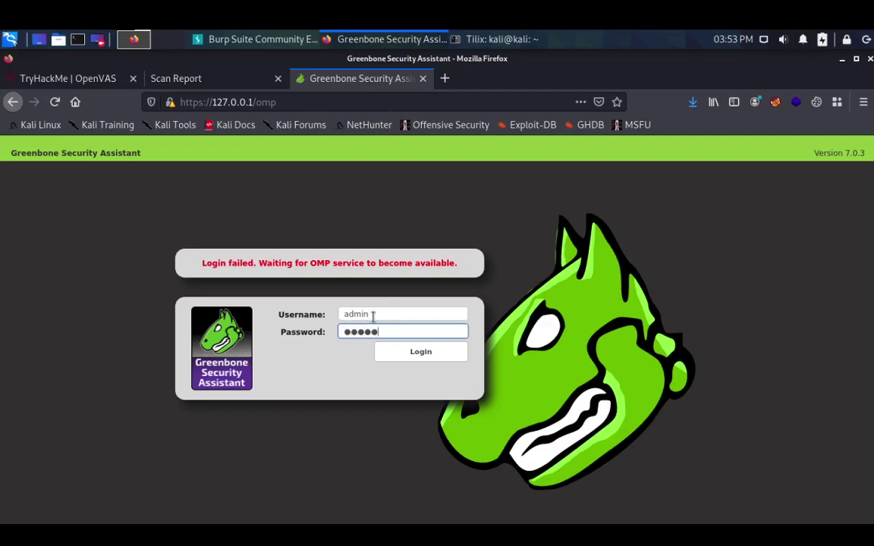
{"action": "left_click", "coordinate": [421, 355]}
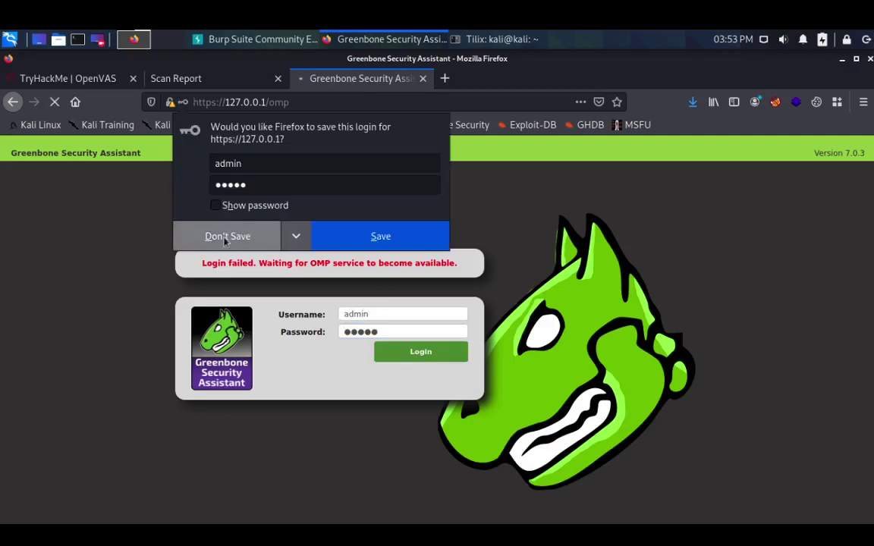
{"action": "left_click", "coordinate": [225, 239]}
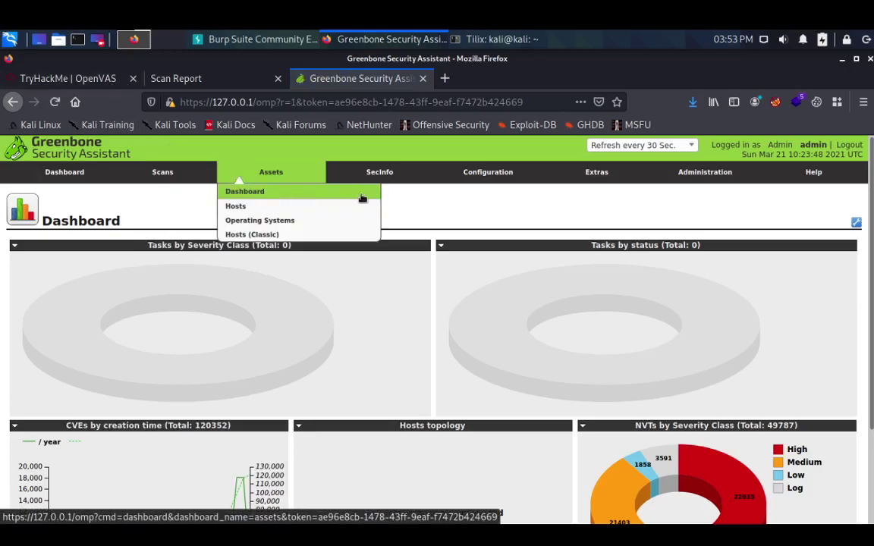
- Open the Schedules list under Configuration and start a new schedule
{"action": "mouse_move", "coordinate": [501, 175]}
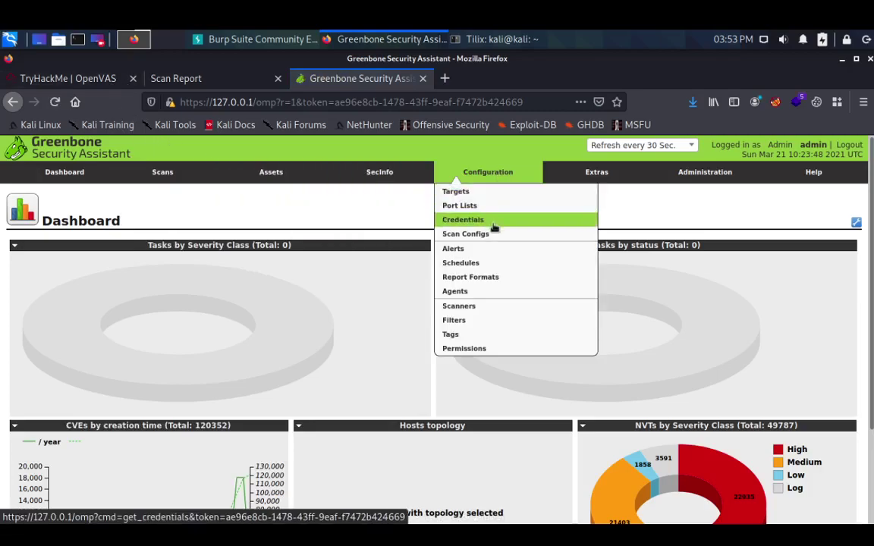
{"action": "left_click", "coordinate": [471, 264]}
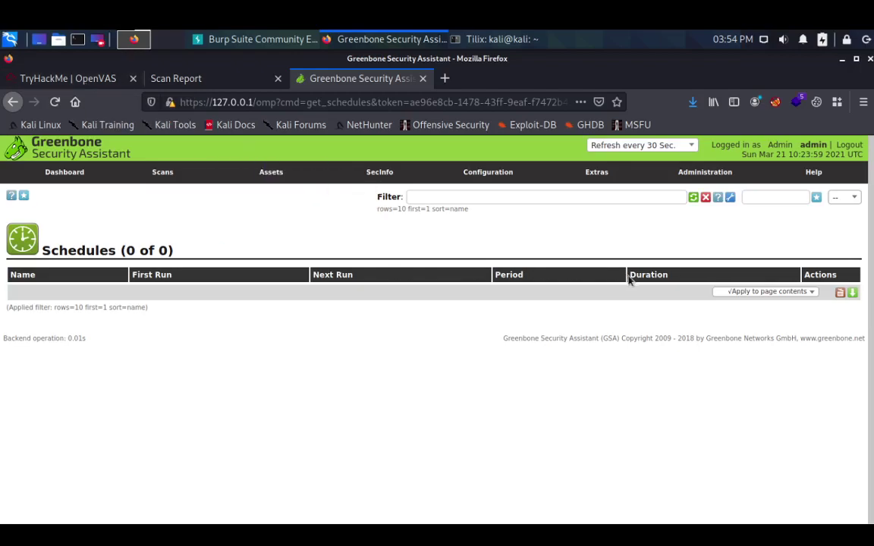
{"action": "left_click", "coordinate": [24, 196]}
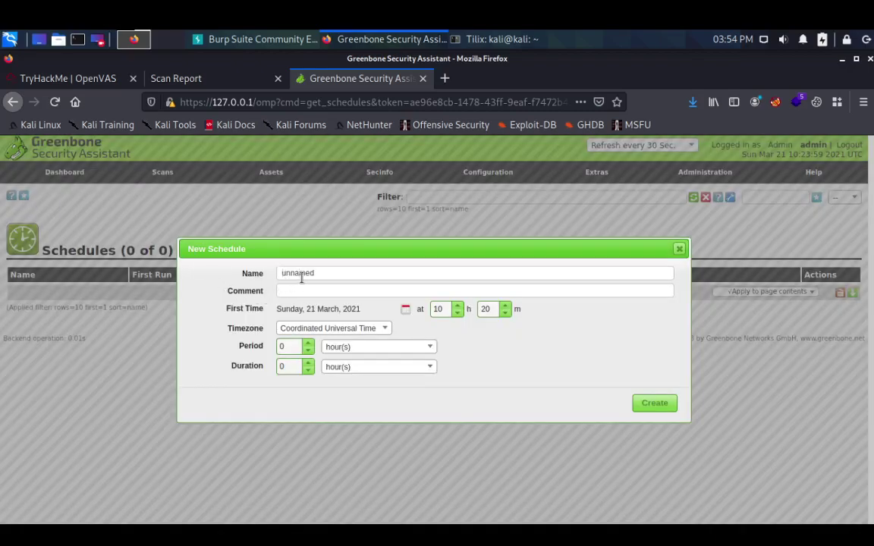
- Name the schedule 'Testing' and give it the comment 'THM'
{"action": "key", "text": "BackSpace"}
{"action": "key", "text": "BackSpace"}
{"action": "key", "text": "BackSpace"}
{"action": "key", "text": "BackSpace"}
{"action": "key", "text": "BackSpace"}
{"action": "key", "text": "BackSpace"}
{"action": "key", "text": "BackSpace"}
{"action": "type", "text": "Tesing"}
{"action": "left_click", "coordinate": [292, 273]}
{"action": "type", "text": "t"}
{"action": "left_click", "coordinate": [312, 291]}
{"action": "type", "text": "THM"}
- Set the schedule's first run hour to 16
{"action": "left_click", "coordinate": [458, 313]}
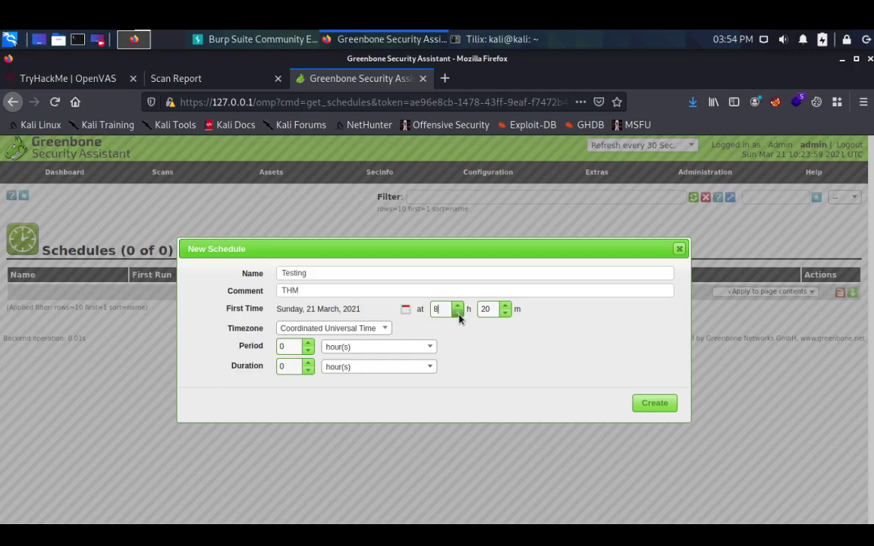
{"action": "left_click", "coordinate": [459, 305]}
{"action": "left_click", "coordinate": [458, 305]}
{"action": "left_click", "coordinate": [458, 305]}
{"action": "left_click", "coordinate": [458, 305]}
{"action": "left_click", "coordinate": [458, 305]}
{"action": "left_click", "coordinate": [459, 305]}
{"action": "left_click", "coordinate": [458, 305]}
{"action": "left_click", "coordinate": [458, 305]}
{"action": "left_click", "coordinate": [458, 306]}
{"action": "left_click", "coordinate": [458, 311]}
{"action": "left_click", "coordinate": [458, 311]}
{"action": "left_click", "coordinate": [458, 306]}
- Choose Asia/Kolkata as the timezone and leave Period and Duration at 0
{"action": "left_click", "coordinate": [382, 331]}
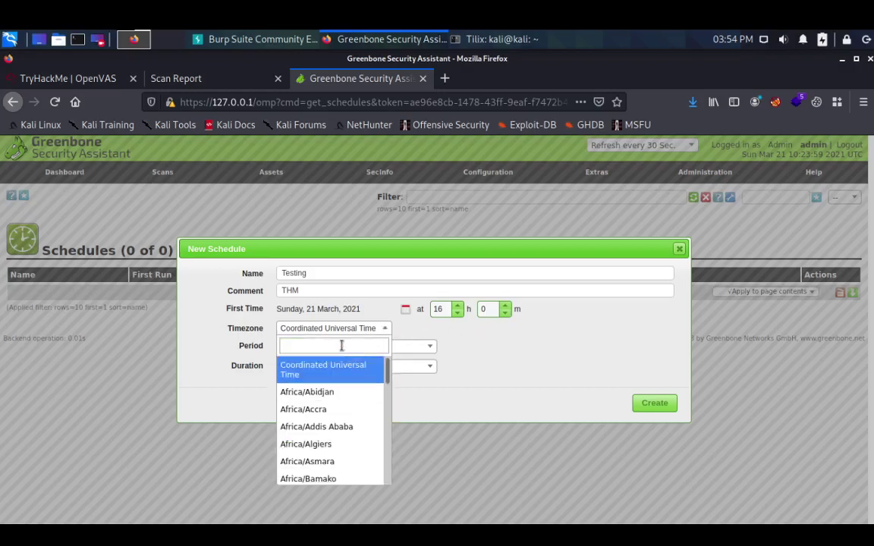
{"action": "type", "text": "kol"}
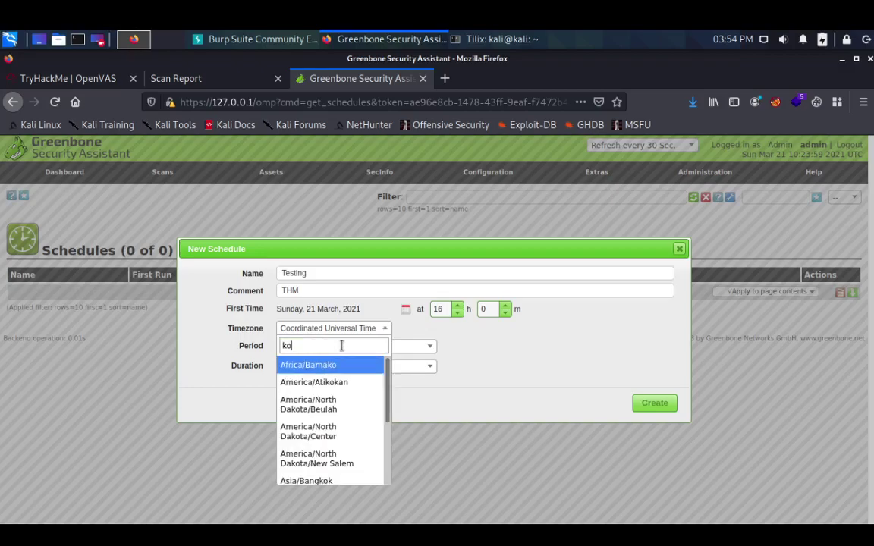
{"action": "left_click", "coordinate": [342, 365]}
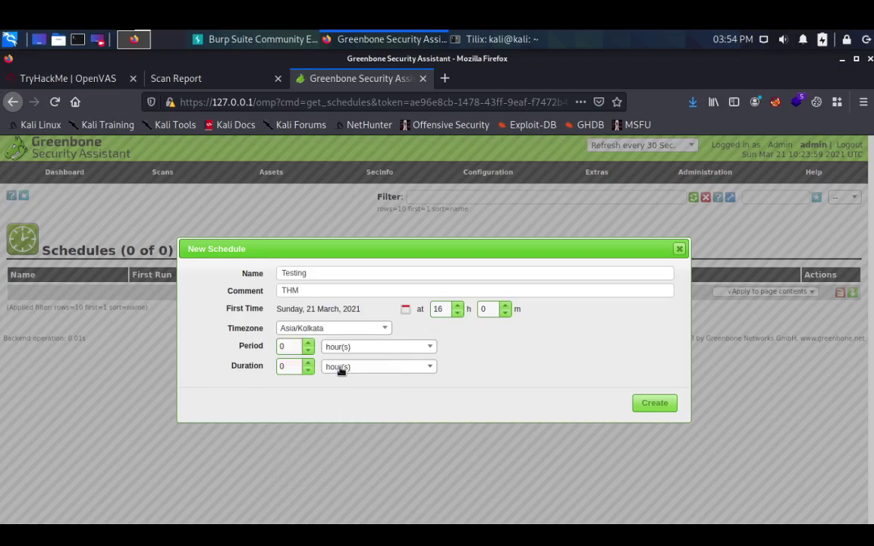
{"action": "left_click", "coordinate": [308, 345]}
{"action": "left_click", "coordinate": [308, 365]}
- Check the TryHackMe instructions, then create the Testing schedule and return to the room
{"action": "left_click", "coordinate": [97, 78]}
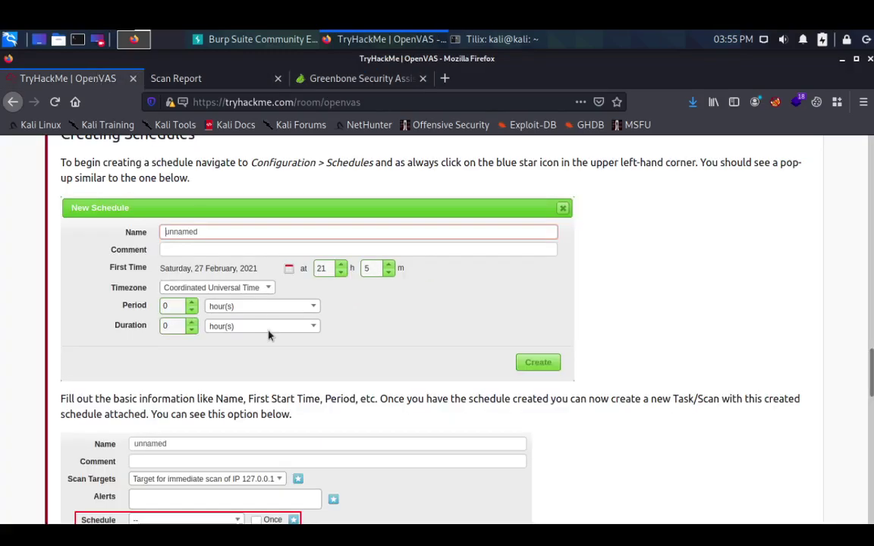
{"action": "scroll", "coordinate": [268, 334], "scroll_direction": "down", "scroll_amount": 2}
{"action": "scroll", "coordinate": [269, 332], "scroll_direction": "down", "scroll_amount": 1}
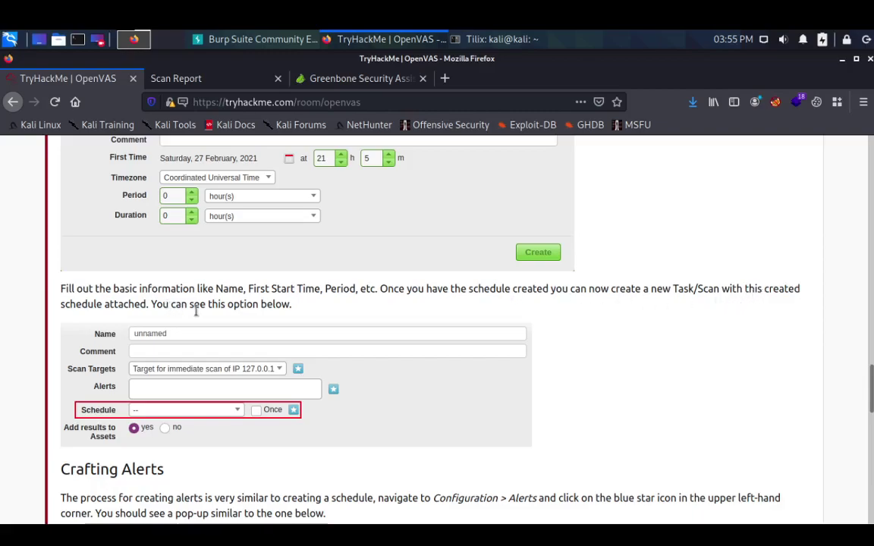
{"action": "left_click", "coordinate": [339, 85]}
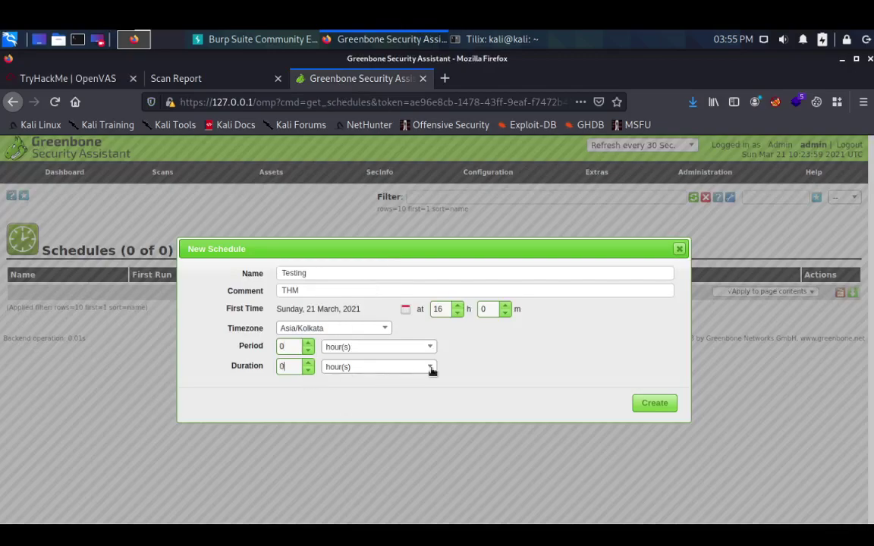
{"action": "left_click", "coordinate": [652, 404]}
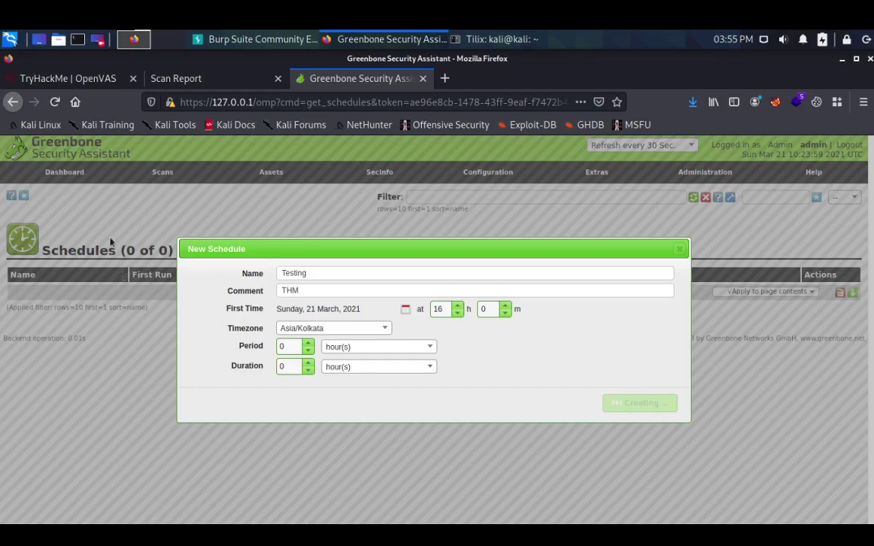
{"action": "left_click", "coordinate": [97, 79]}
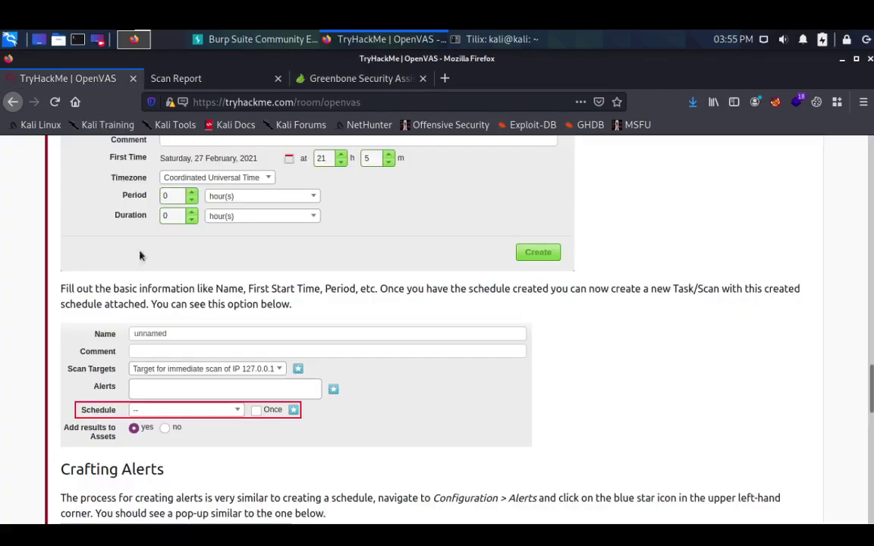
- Scroll the TryHackMe room toward Crafting Alerts and glance back at Greenbone
{"action": "scroll", "coordinate": [139, 235], "scroll_direction": "down", "scroll_amount": 3}
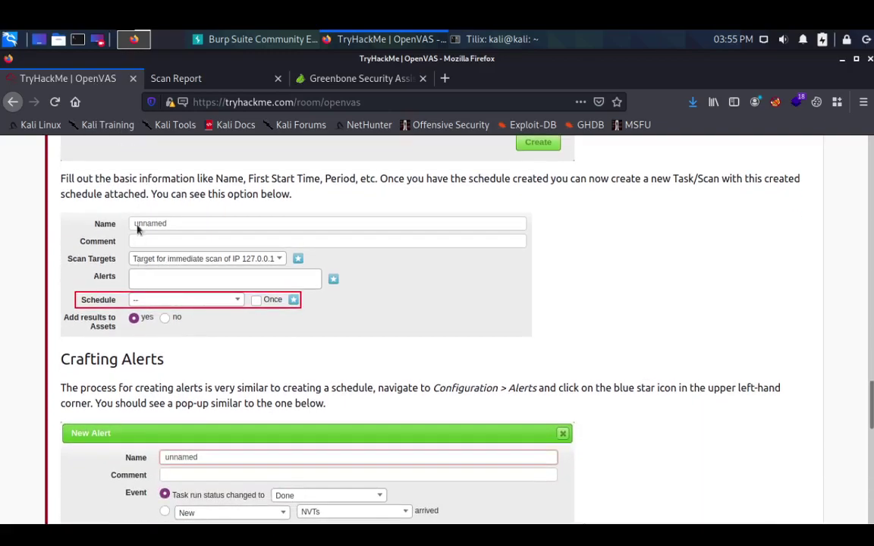
{"action": "scroll", "coordinate": [209, 254], "scroll_direction": "down", "scroll_amount": 1}
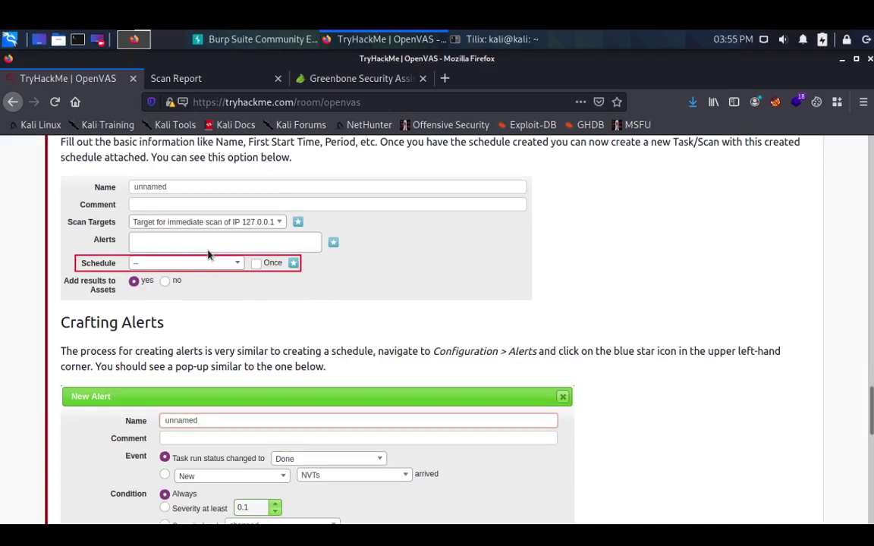
{"action": "left_click", "coordinate": [344, 80]}
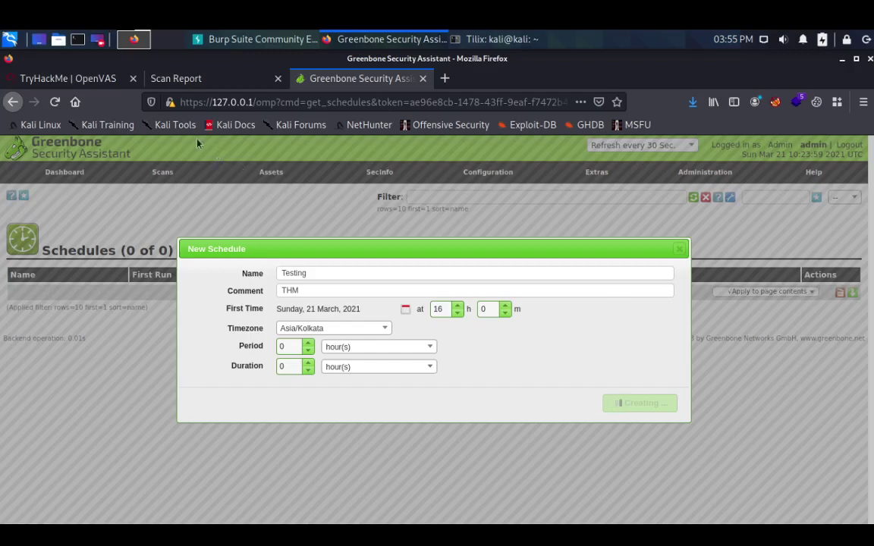
- Reread the Crafting Alerts instructions, then return to Greenbone and raise the New Schedule dialog
{"action": "left_click", "coordinate": [103, 79]}
{"action": "scroll", "coordinate": [190, 267], "scroll_direction": "down", "scroll_amount": 1}
{"action": "scroll", "coordinate": [169, 255], "scroll_direction": "up", "scroll_amount": 1}
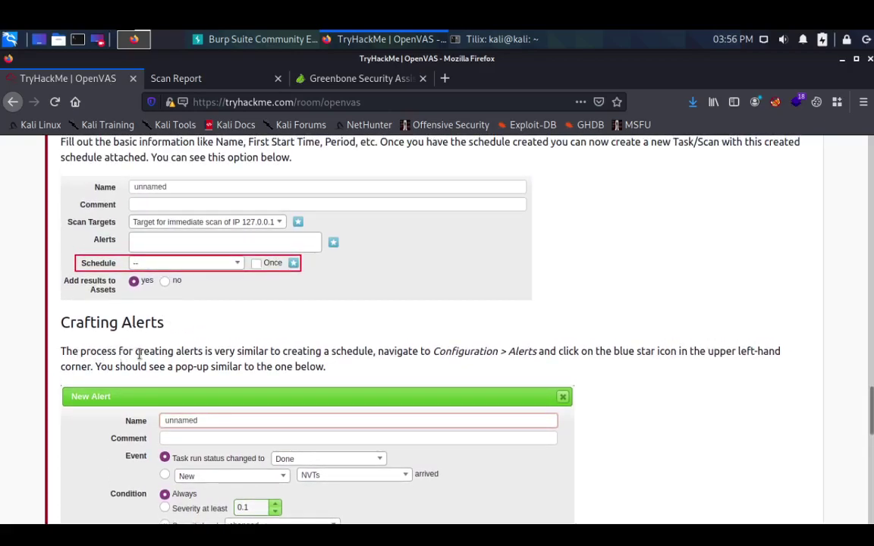
{"action": "scroll", "coordinate": [235, 349], "scroll_direction": "down", "scroll_amount": 2}
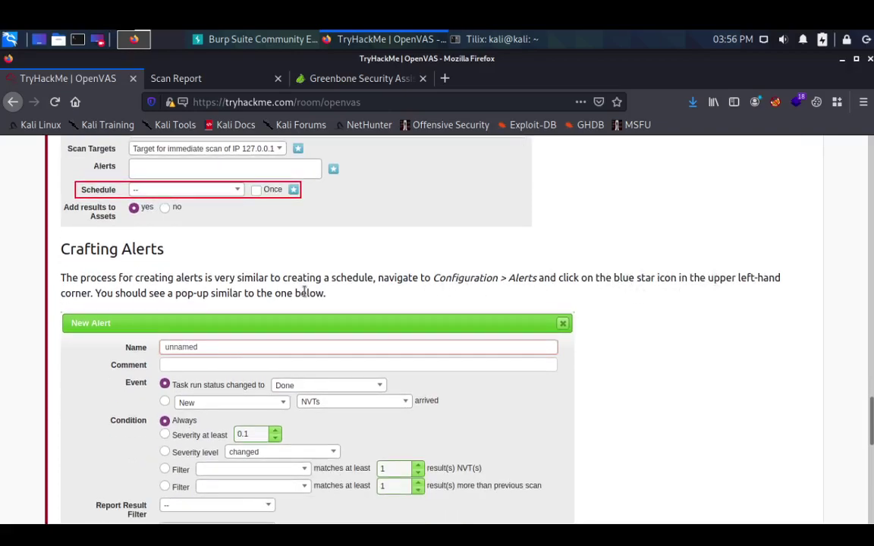
{"action": "scroll", "coordinate": [304, 292], "scroll_direction": "down", "scroll_amount": 2}
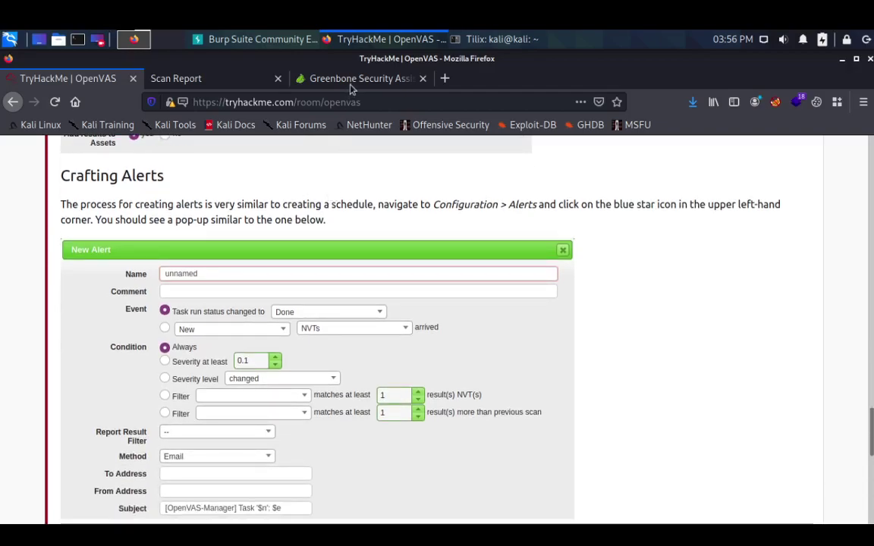
{"action": "left_click", "coordinate": [351, 83]}
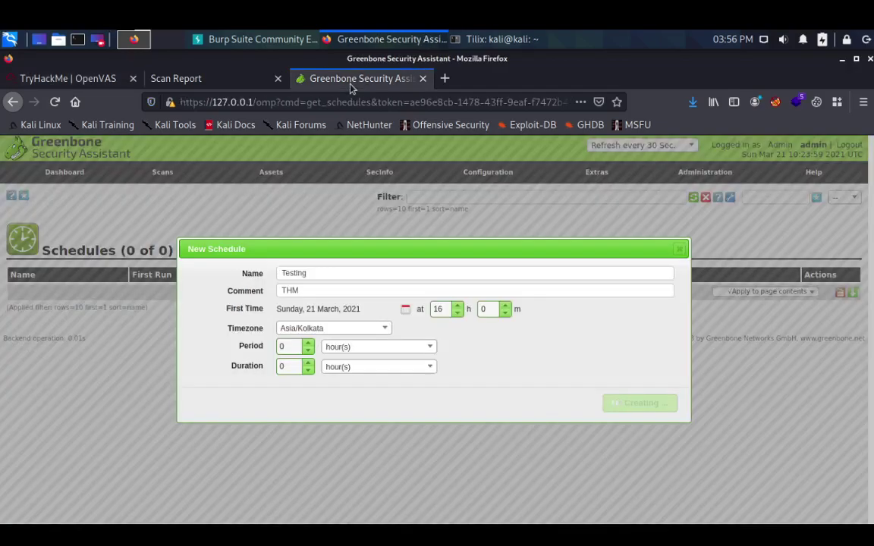
{"action": "mouse_move", "coordinate": [638, 252]}
{"action": "left_mouse_down"}
{"action": "mouse_move", "coordinate": [560, 221]}
{"action": "mouse_move", "coordinate": [639, 233]}
{"action": "left_mouse_up"}
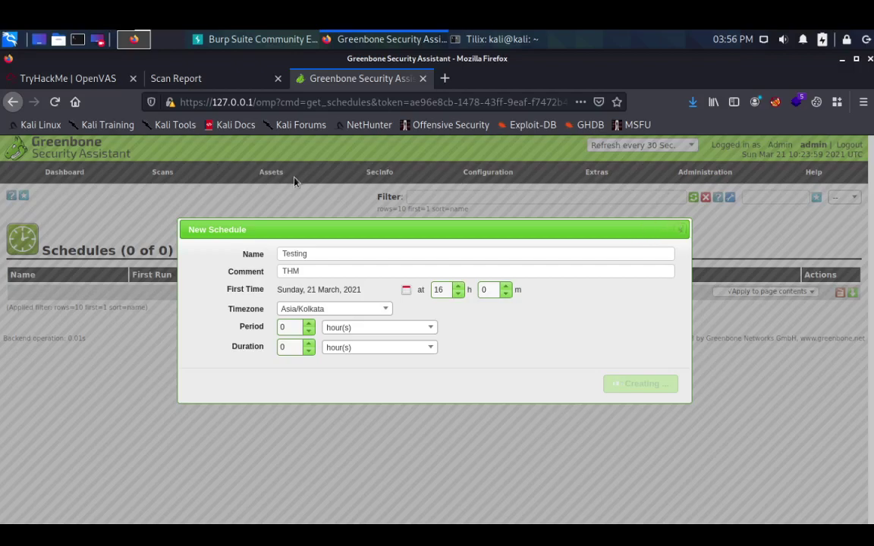
- Reload the stuck Greenbone Schedules page
{"action": "left_click", "coordinate": [54, 104]}
{"action": "left_click", "coordinate": [422, 78]}
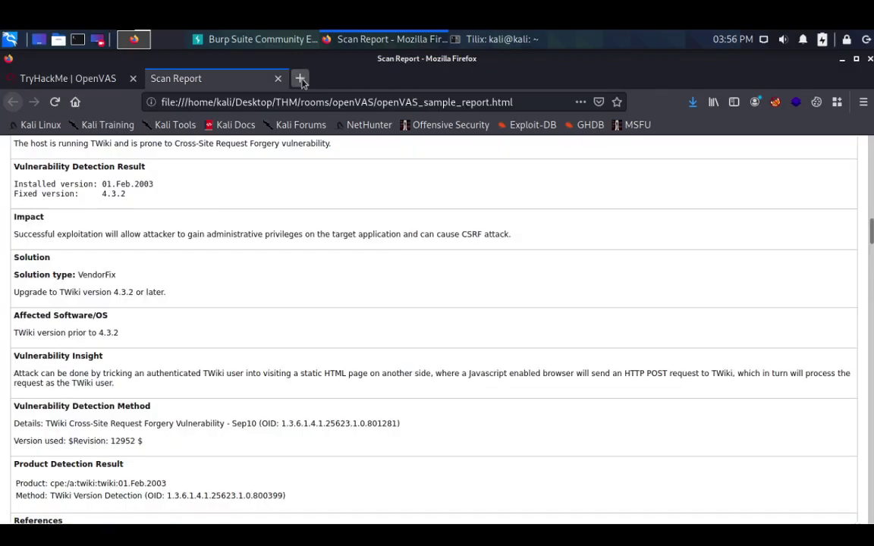
{"action": "left_click", "coordinate": [327, 78]}
{"action": "type", "text": "ht"}
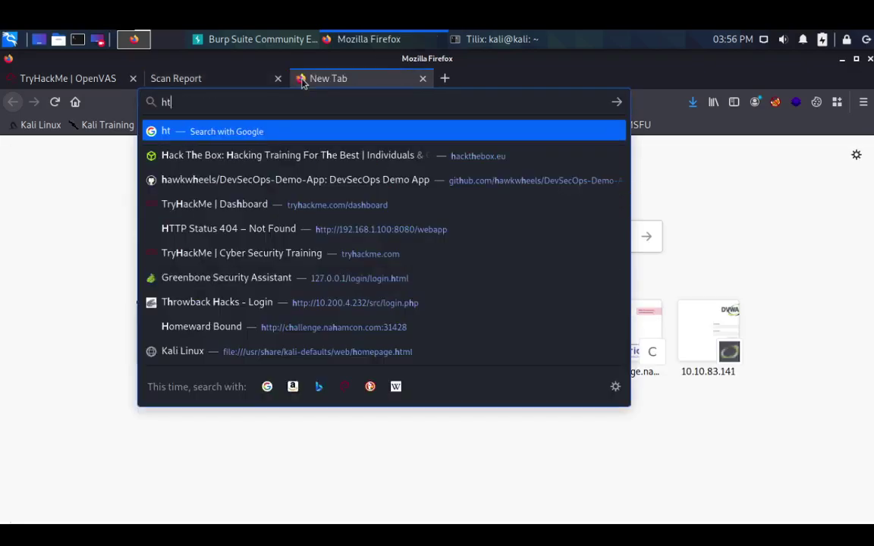
{"action": "type", "text": "tps://"}
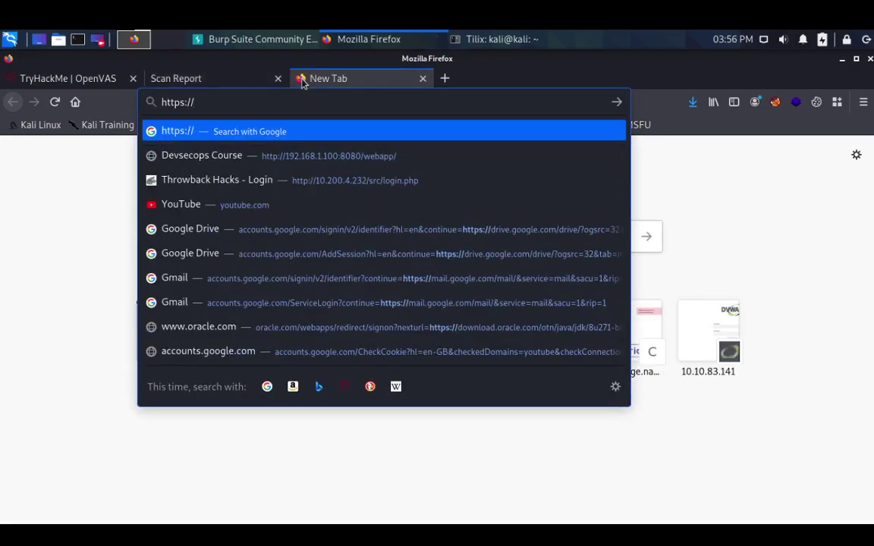
{"action": "type", "text": "127.0.0.1/"}
{"action": "key", "text": "Return"}
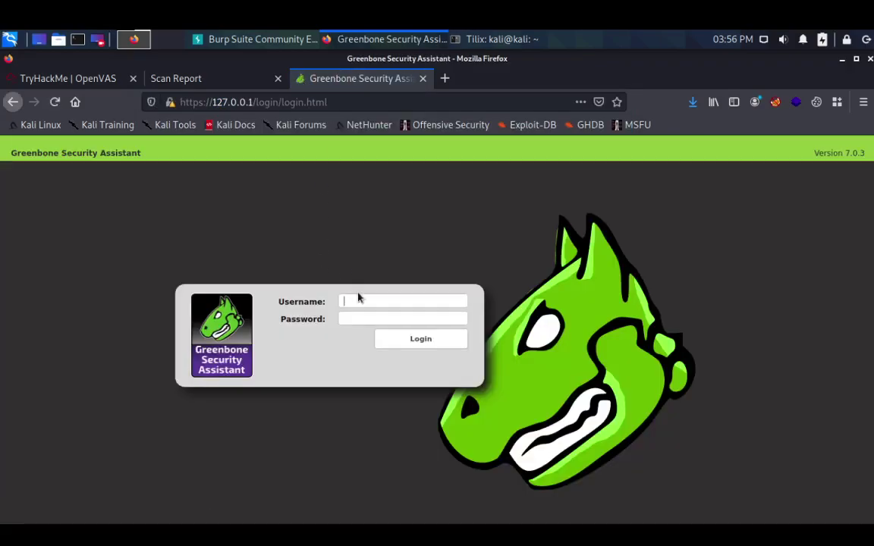
{"action": "type", "text": "admin"}
{"action": "key", "text": "Tab"}
{"action": "type", "text": "admin"}
{"action": "key", "text": "Return"}
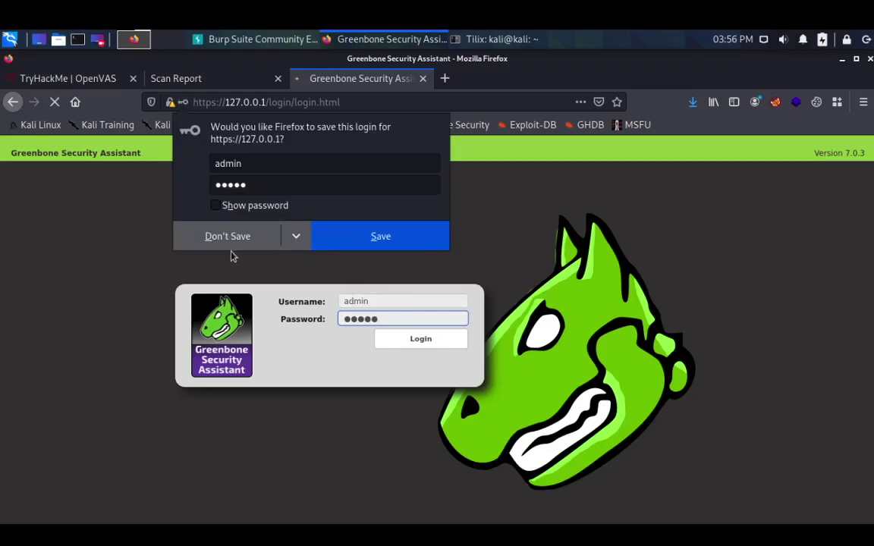
{"action": "left_click", "coordinate": [228, 236]}
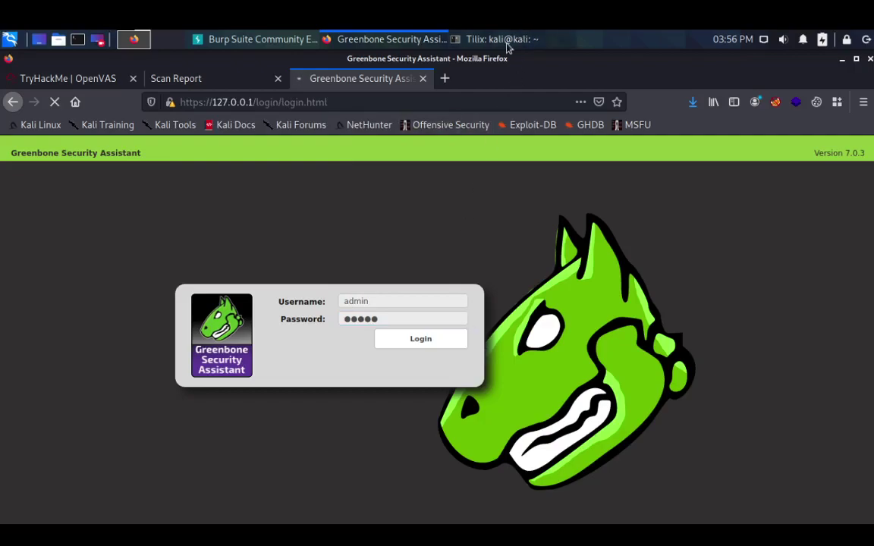
- In Tilix, stop the running OpenVAS container with docker container stop and its pasted ID
{"action": "left_click", "coordinate": [459, 40]}
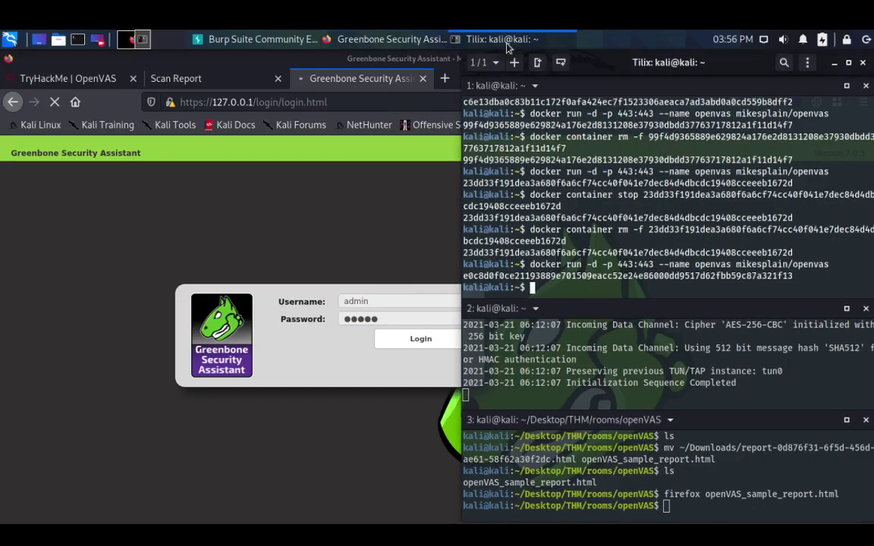
{"action": "double_click", "coordinate": [619, 276]}
{"action": "key", "text": "ctrl+c"}
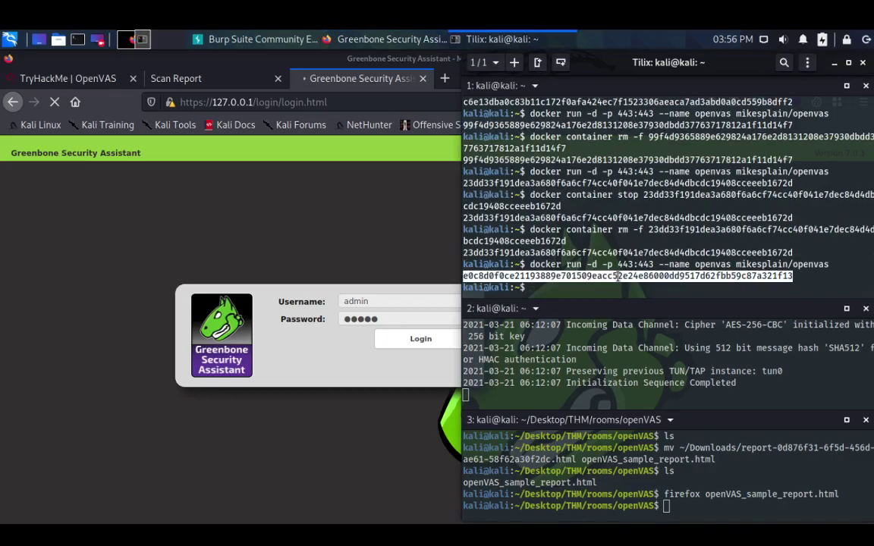
{"action": "left_click", "coordinate": [609, 282]}
{"action": "key", "text": "Up"}
{"action": "key", "text": "Up"}
{"action": "key", "text": "Up"}
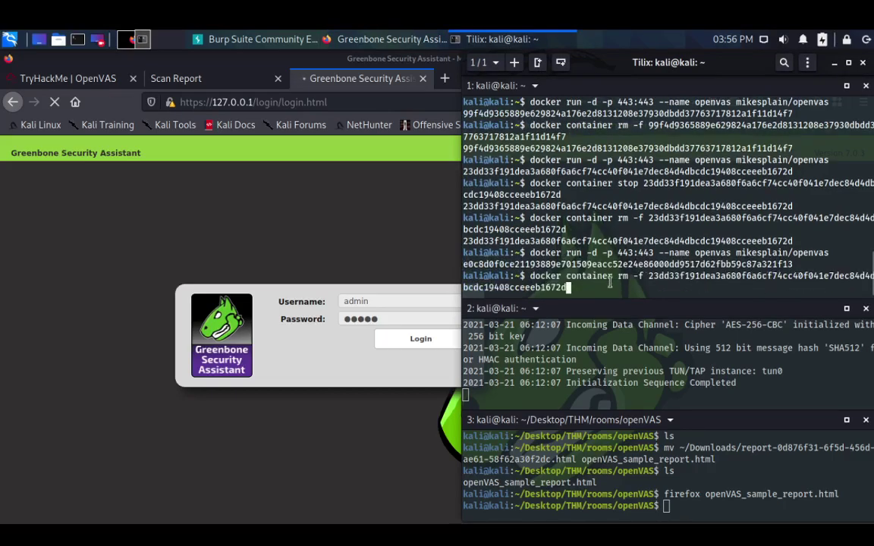
{"action": "key", "text": "BackSpace"}
{"action": "key", "text": "BackSpace"}
{"action": "key", "text": "BackSpace"}
{"action": "key", "text": "BackSpace"}
{"action": "key", "text": "BackSpace"}
{"action": "key", "text": "BackSpace"}
{"action": "key", "text": "BackSpace"}
{"action": "key", "text": "BackSpace"}
{"action": "key", "text": "BackSpace"}
{"action": "key", "text": "BackSpace"}
{"action": "key", "text": "BackSpace"}
{"action": "key", "text": "BackSpace"}
{"action": "key", "text": "BackSpace"}
{"action": "key", "text": "BackSpace"}
{"action": "key", "text": "BackSpace"}
{"action": "key", "text": "BackSpace"}
{"action": "key", "text": "BackSpace"}
{"action": "key", "text": "BackSpace"}
{"action": "key", "text": "BackSpace"}
{"action": "key", "text": "BackSpace"}
{"action": "key", "text": "BackSpace"}
{"action": "key", "text": "BackSpace"}
{"action": "key", "text": "BackSpace"}
{"action": "key", "text": "BackSpace"}
{"action": "key", "text": "BackSpace"}
{"action": "key", "text": "BackSpace"}
{"action": "key", "text": "BackSpace"}
{"action": "key", "text": "BackSpace"}
{"action": "key", "text": "BackSpace"}
{"action": "key", "text": "BackSpace"}
{"action": "key", "text": "BackSpace"}
{"action": "key", "text": "BackSpace"}
{"action": "key", "text": "BackSpace"}
{"action": "key", "text": "BackSpace"}
{"action": "key", "text": "BackSpace"}
{"action": "key", "text": "BackSpace"}
{"action": "key", "text": "BackSpace"}
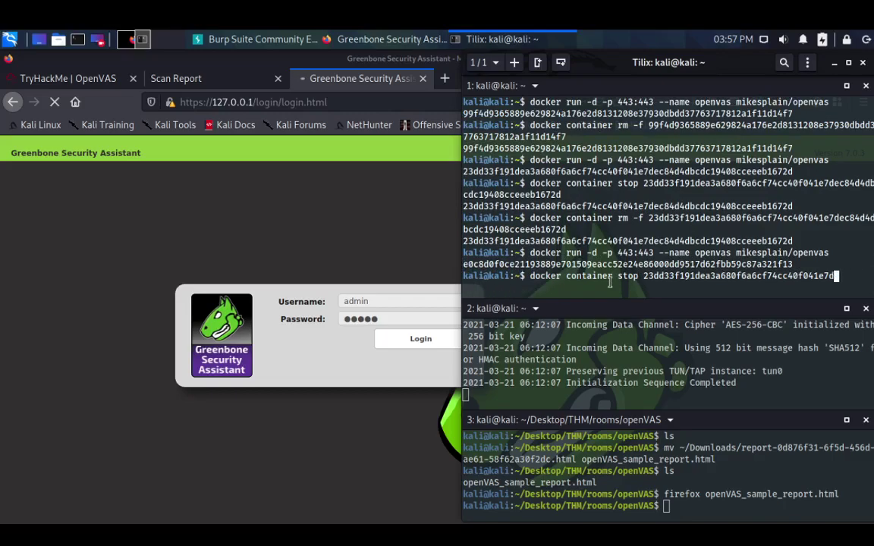
{"action": "key", "text": "BackSpace"}
{"action": "key", "text": "BackSpace"}
{"action": "key", "text": "BackSpace"}
{"action": "key", "text": "BackSpace"}
{"action": "key", "text": "BackSpace"}
{"action": "key", "text": "BackSpace"}
{"action": "key", "text": "BackSpace"}
{"action": "key", "text": "BackSpace"}
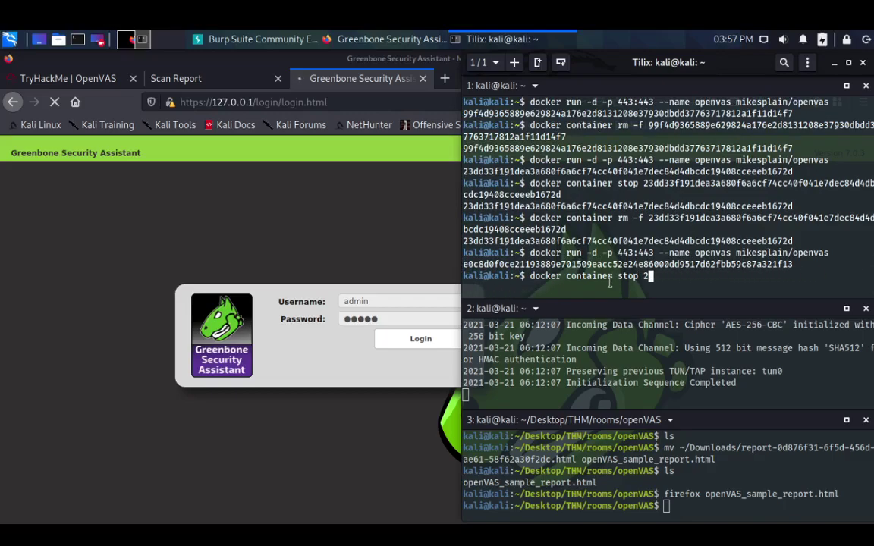
{"action": "key", "text": "ctrl+shift+v"}
{"action": "key", "text": "Return"}
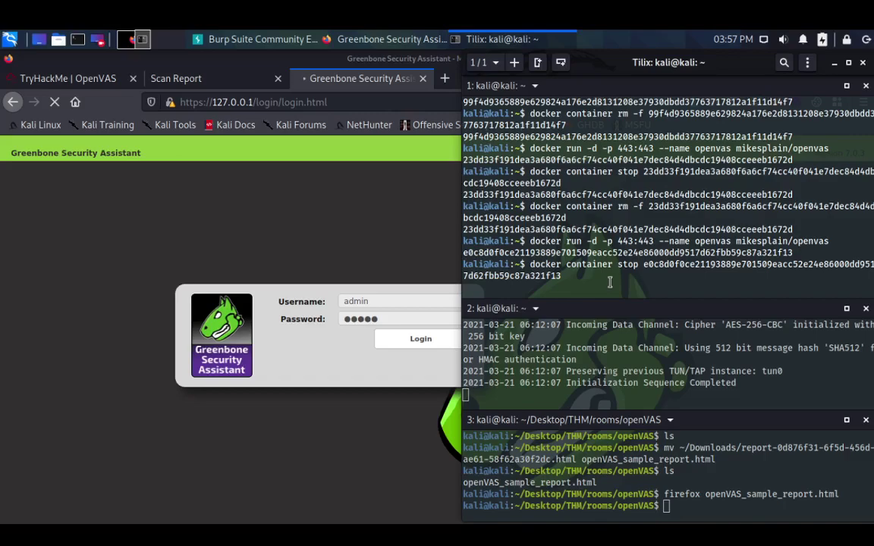
- Force-remove the container with docker container rm -f, then rerun the mikesplain/openvas docker run command
{"action": "key", "text": "Up"}
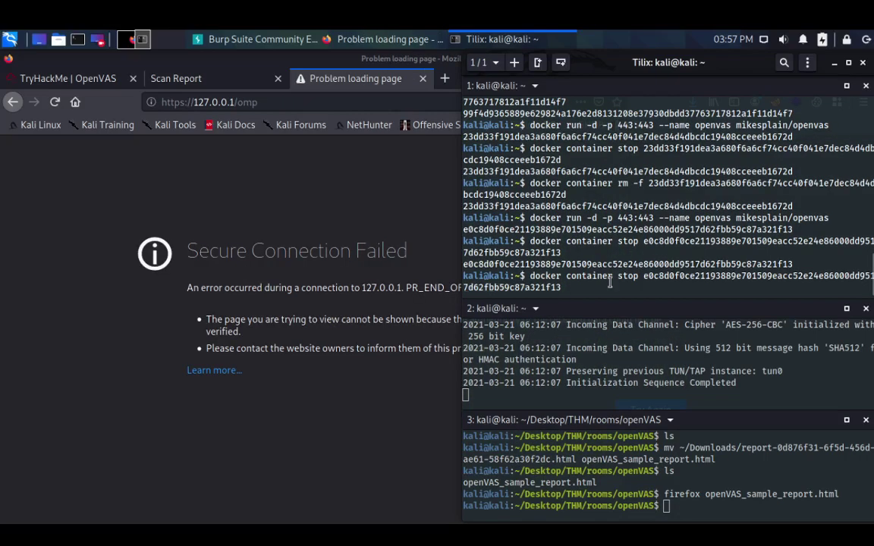
{"action": "key", "text": "ctrl+a"}
{"action": "key", "text": "Right"}
{"action": "key", "text": "Right"}
{"action": "key", "text": "Right"}
{"action": "key", "text": "Right"}
{"action": "key", "text": "Right"}
{"action": "key", "text": "Right"}
{"action": "key", "text": "Right"}
{"action": "key", "text": "Right"}
{"action": "key", "text": "Right"}
{"action": "key", "text": "Right"}
{"action": "key", "text": "Right"}
{"action": "key", "text": "Right"}
{"action": "key", "text": "Right"}
{"action": "key", "text": "Right"}
{"action": "key", "text": "Right"}
{"action": "key", "text": "Right"}
{"action": "key", "text": "Right"}
{"action": "key", "text": "Delete"}
{"action": "key", "text": "Delete"}
{"action": "key", "text": "Delete"}
{"action": "key", "text": "Delete"}
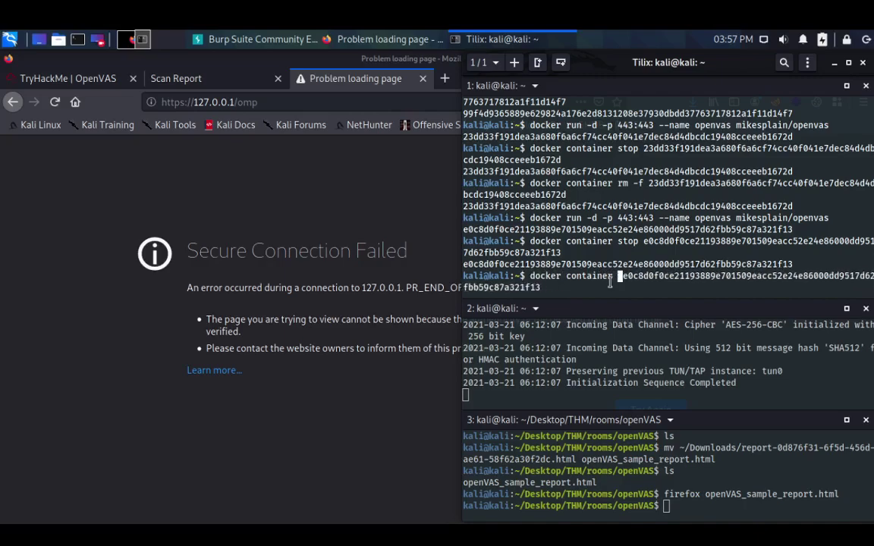
{"action": "type", "text": "rm -f"}
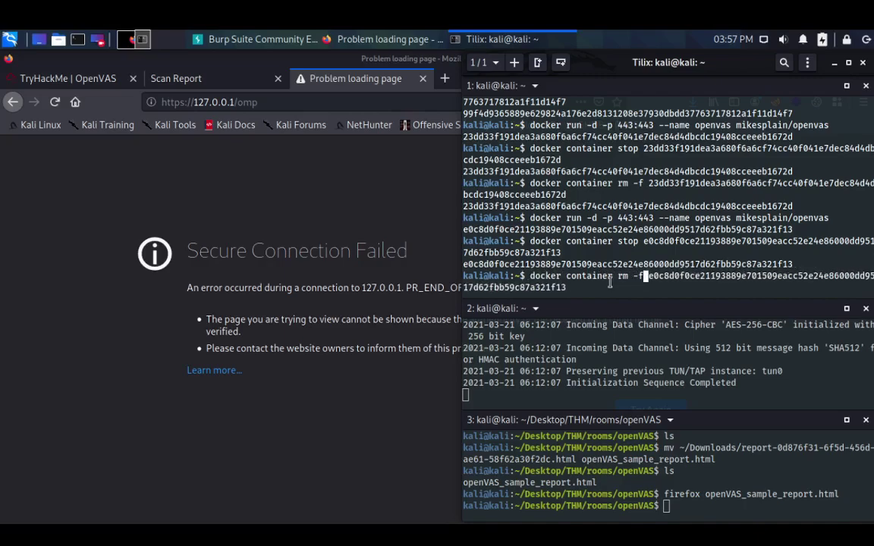
{"action": "key", "text": "Return"}
{"action": "key", "text": "Up"}
{"action": "key", "text": "Up"}
{"action": "key", "text": "Up"}
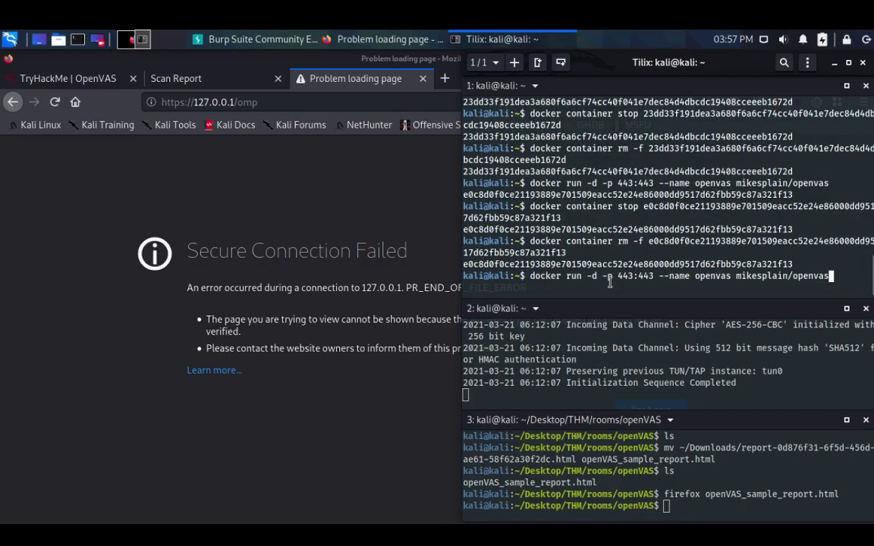
{"action": "key", "text": "Return"}
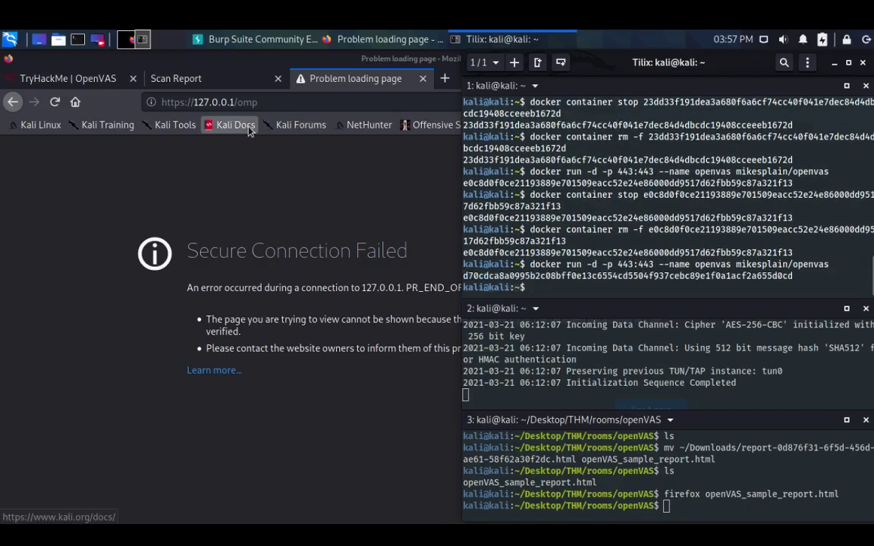
{"action": "left_click", "coordinate": [292, 98]}
{"action": "left_click", "coordinate": [292, 98]}
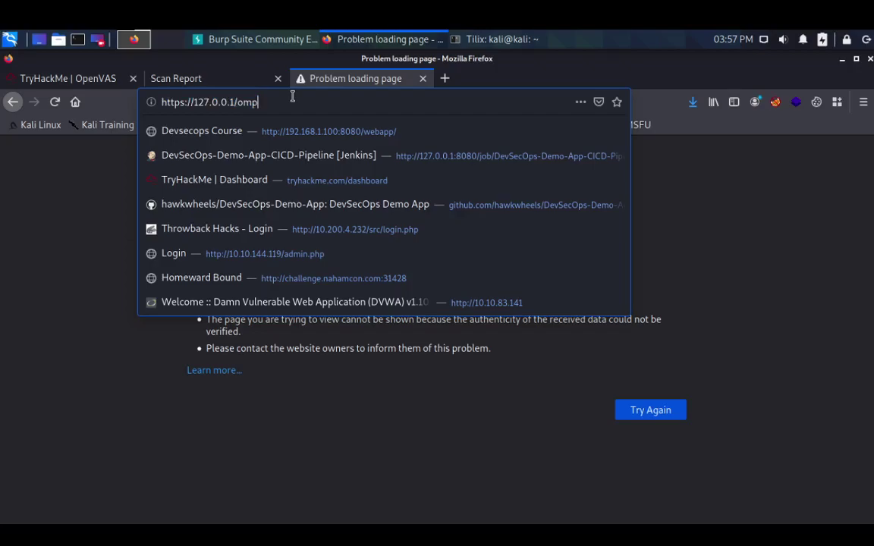
{"action": "key", "text": "BackSpace"}
{"action": "key", "text": "BackSpace"}
{"action": "key", "text": "BackSpace"}
{"action": "key", "text": "BackSpace"}
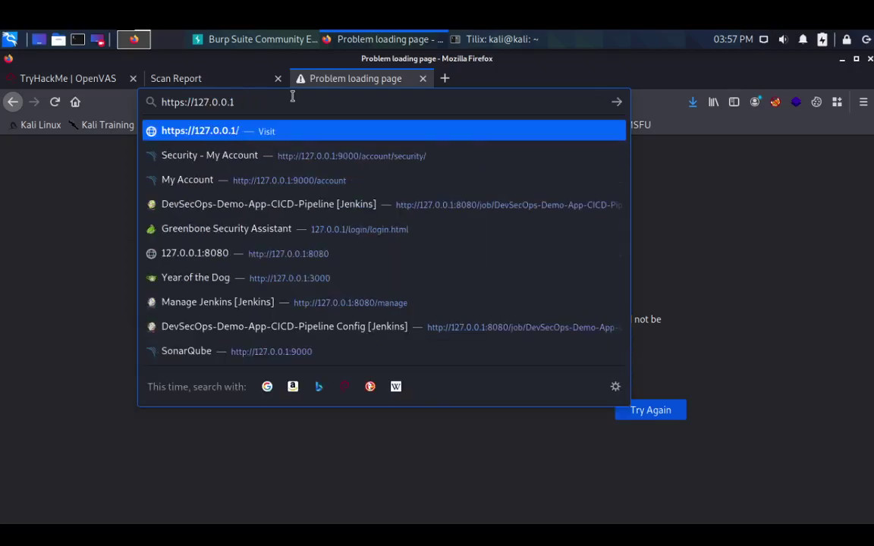
{"action": "type", "text": "/"}
{"action": "key", "text": "Return"}
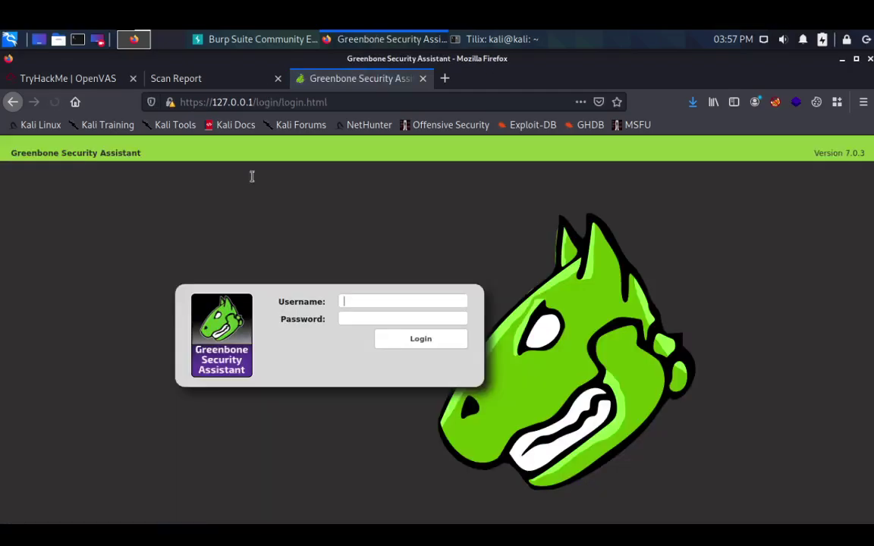
- Attempt the admin login without saving it, then switch to the TryHackMe Crafting Alerts instructions
{"action": "left_click", "coordinate": [350, 298]}
{"action": "type", "text": "admin"}
{"action": "key", "text": "Tab"}
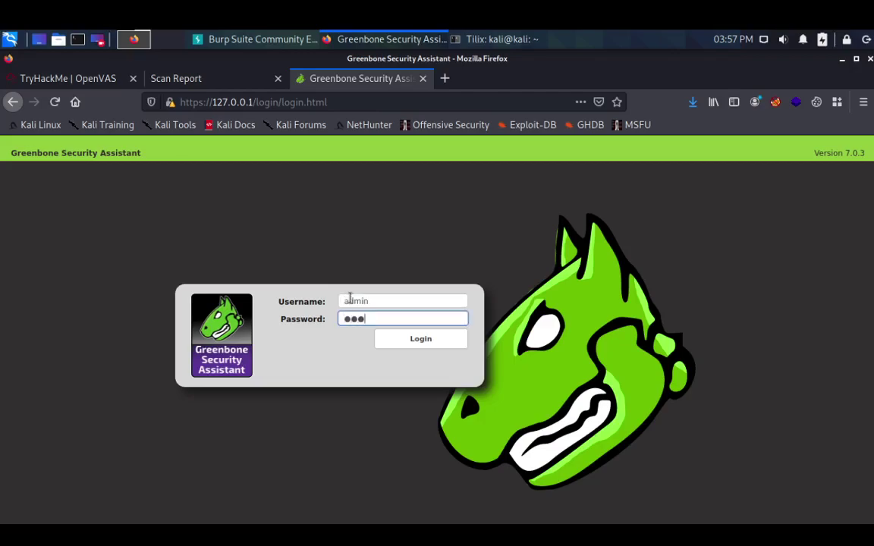
{"action": "key", "text": "Return"}
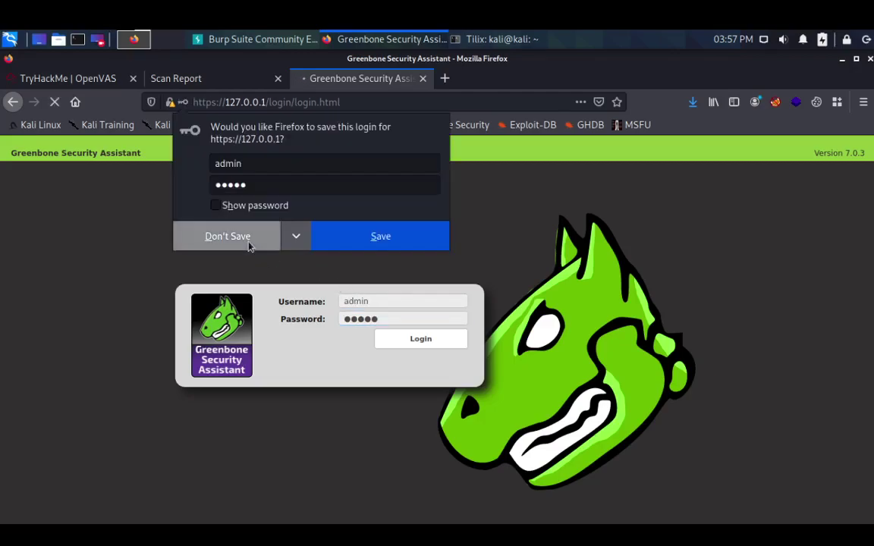
{"action": "left_click", "coordinate": [249, 244]}
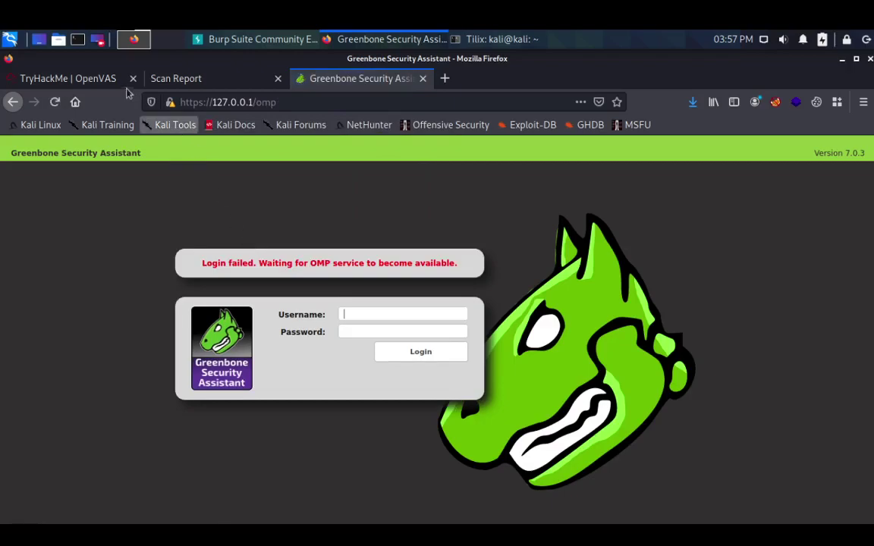
{"action": "left_click", "coordinate": [95, 76]}
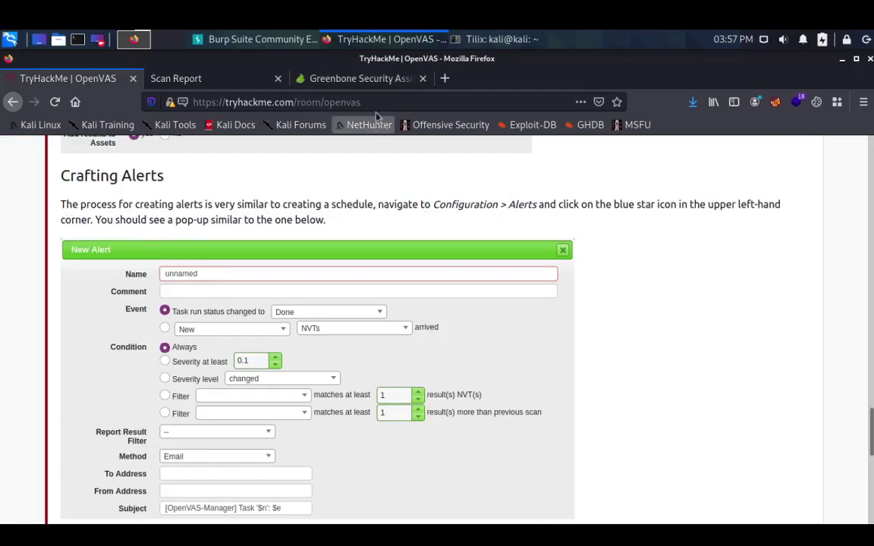
- Sign in to Greenbone with the username and password, declining to save the login
{"action": "left_click", "coordinate": [339, 76]}
{"action": "left_click", "coordinate": [408, 314]}
{"action": "type", "text": "admin"}
{"action": "key", "text": "Tab"}
{"action": "type", "text": "admin"}
{"action": "key", "text": "Return"}
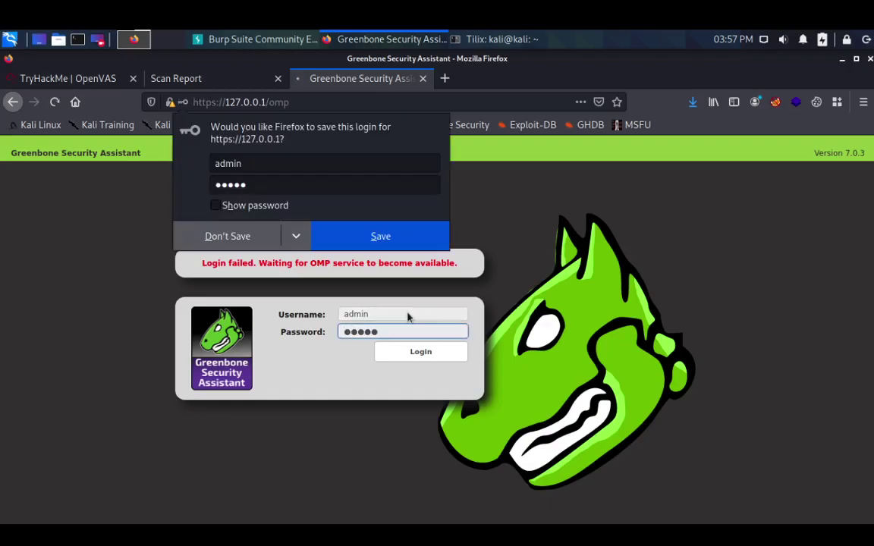
{"action": "left_click", "coordinate": [243, 243]}
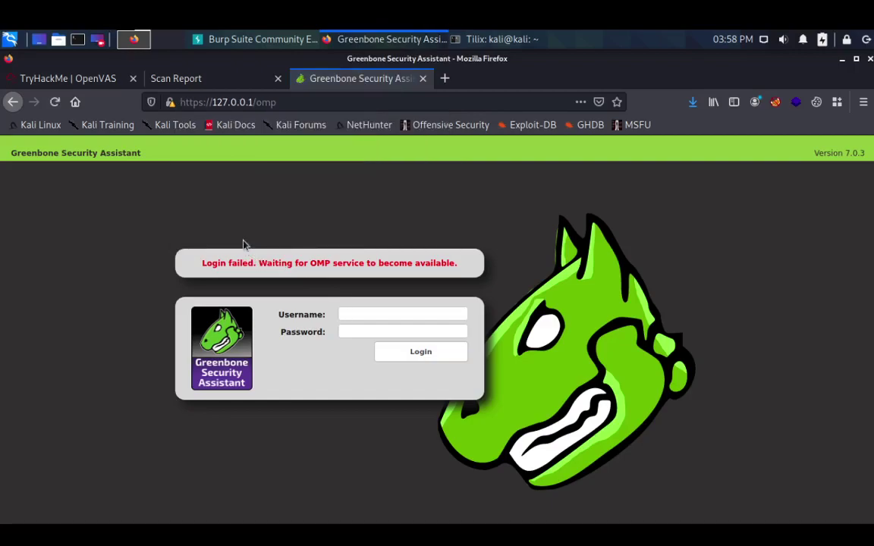
{"action": "left_click", "coordinate": [232, 101]}
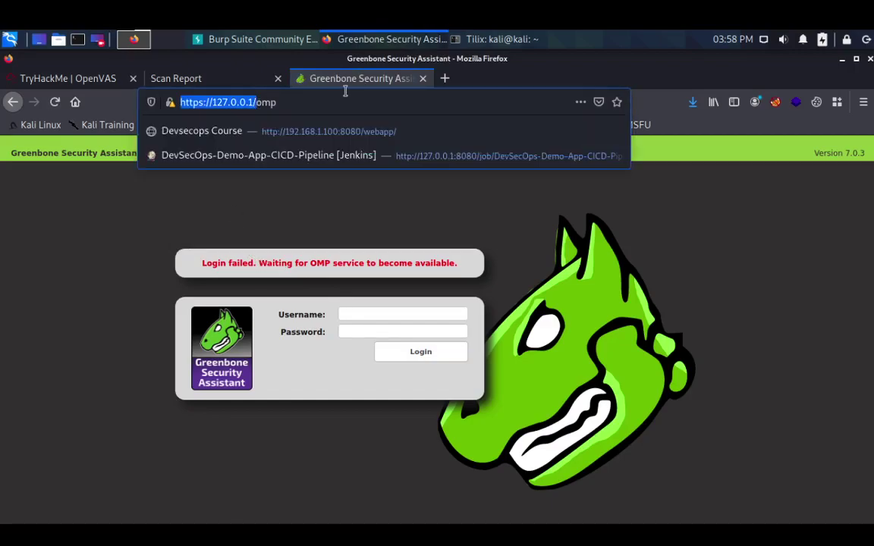
{"action": "left_click", "coordinate": [339, 102]}
{"action": "key", "text": "BackSpace"}
{"action": "key", "text": "BackSpace"}
{"action": "key", "text": "BackSpace"}
{"action": "key", "text": "Return"}
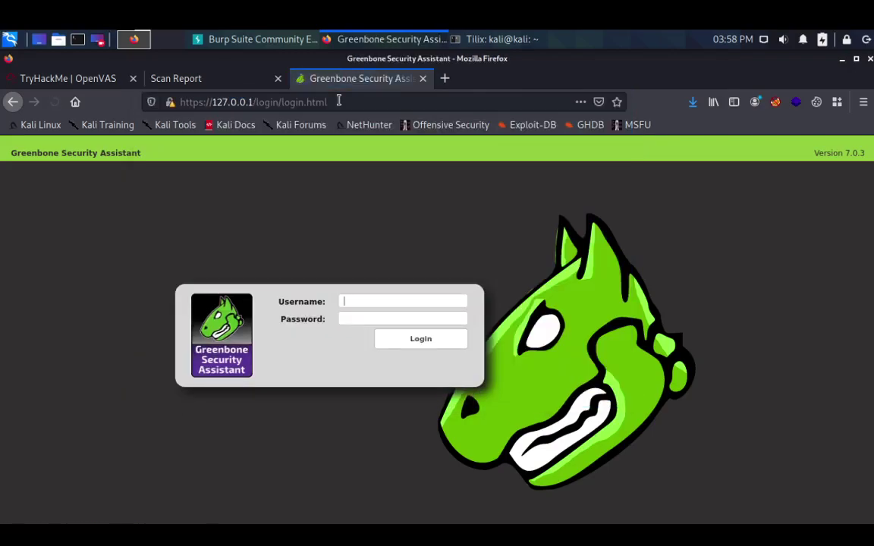
{"action": "type", "text": "admin"}
{"action": "key", "text": "Tab"}
{"action": "type", "text": "admin"}
{"action": "key", "text": "Return"}
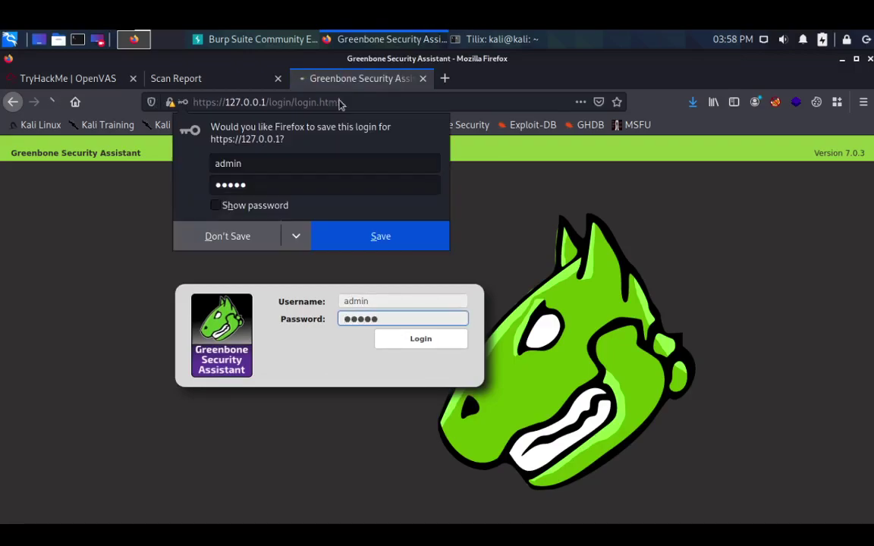
{"action": "left_click", "coordinate": [241, 241]}
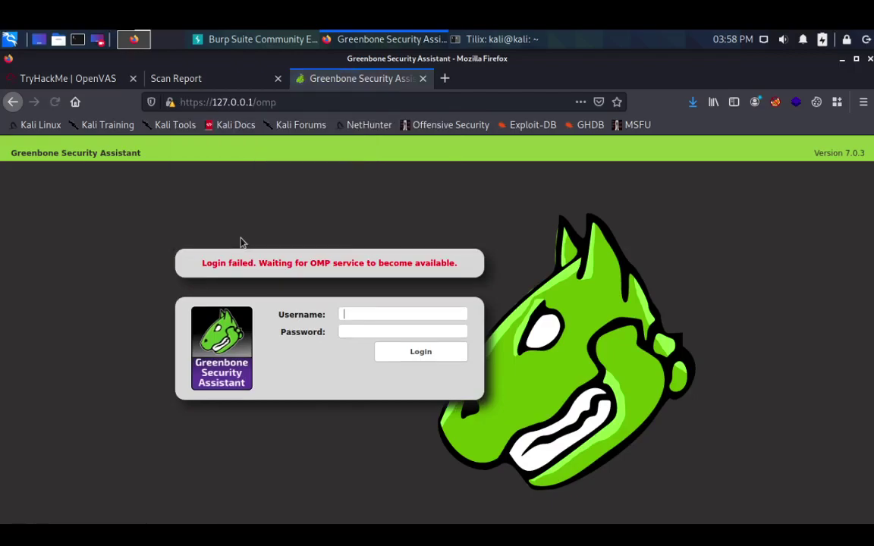
- Read TryHackMe's Crafting Alerts guidance down to the Alerts field, then return to Greenbone
{"action": "left_click", "coordinate": [98, 79]}
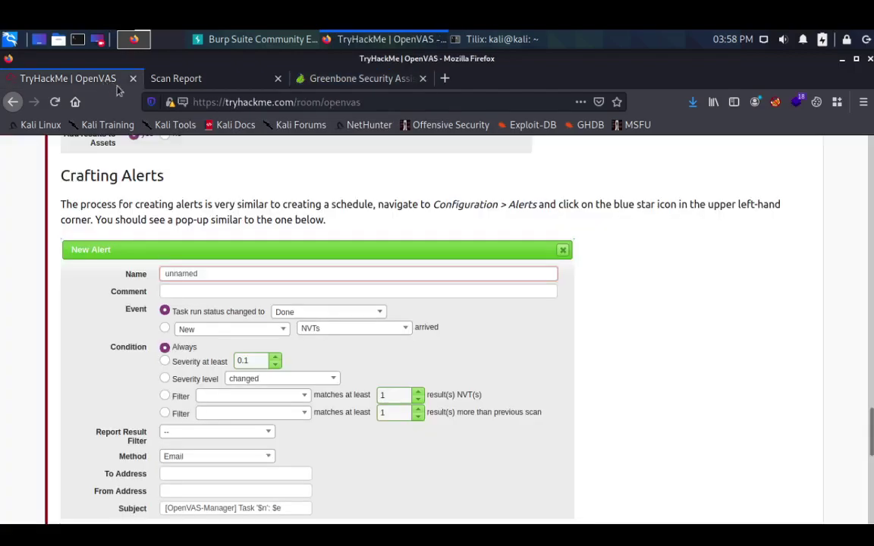
{"action": "scroll", "coordinate": [172, 298], "scroll_direction": "down", "scroll_amount": 4}
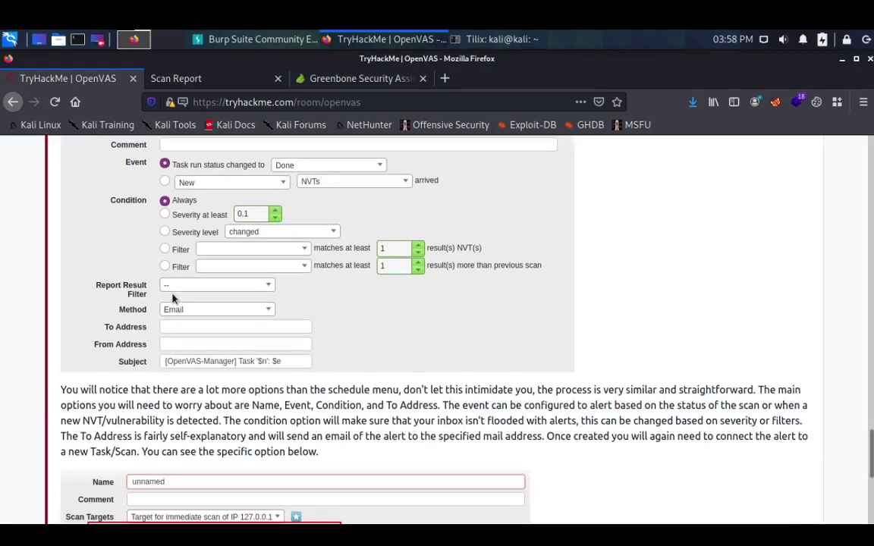
{"action": "scroll", "coordinate": [172, 299], "scroll_direction": "down", "scroll_amount": 2}
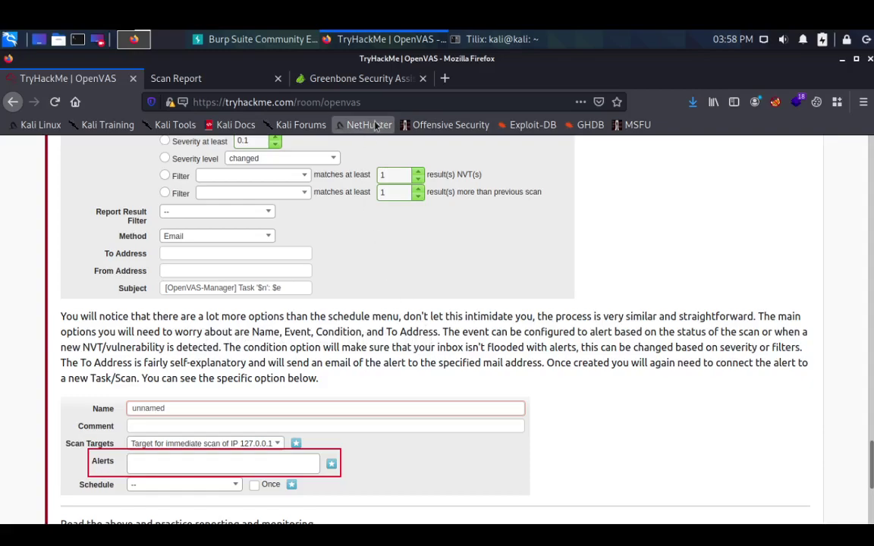
{"action": "left_click", "coordinate": [339, 79]}
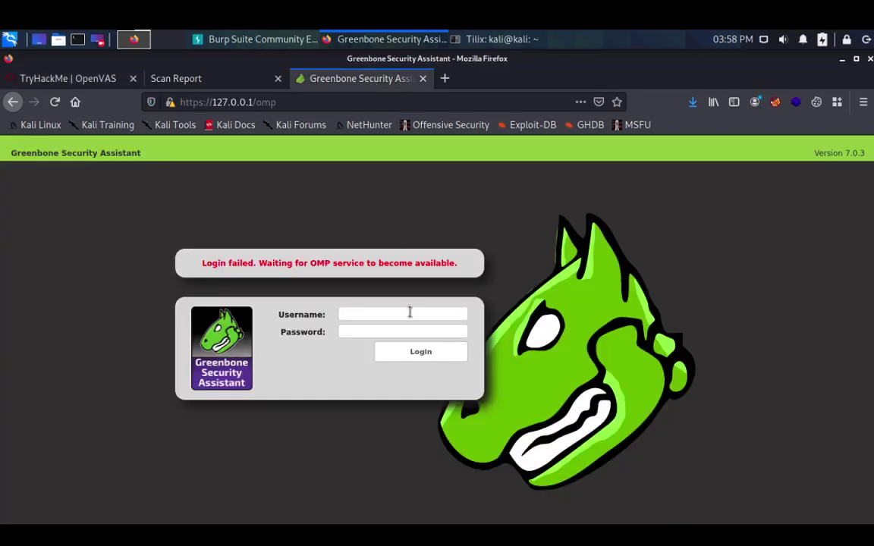
- Sign in to Greenbone successfully, declining to save the login in the browser
{"action": "type", "text": "n"}
{"action": "key", "text": "Tab"}
{"action": "type", "text": "admin"}
{"action": "key", "text": "Return"}
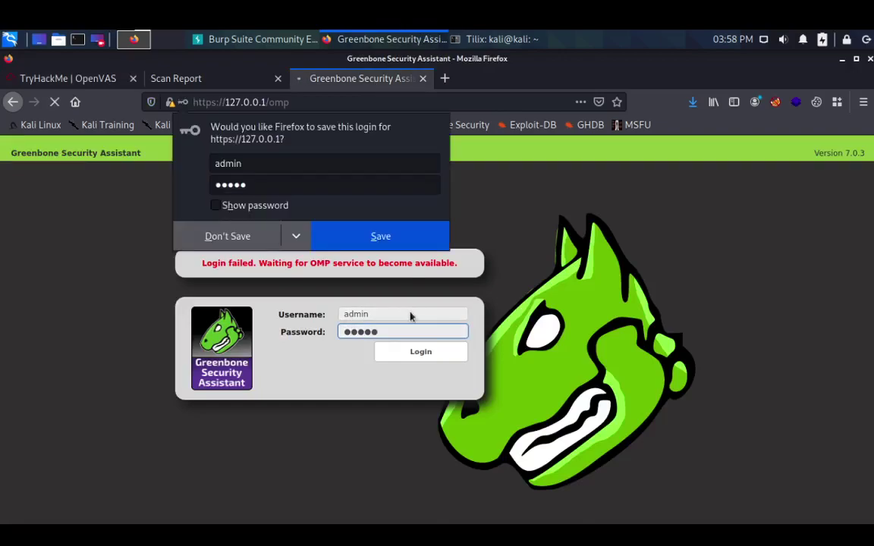
{"action": "left_click", "coordinate": [240, 236]}
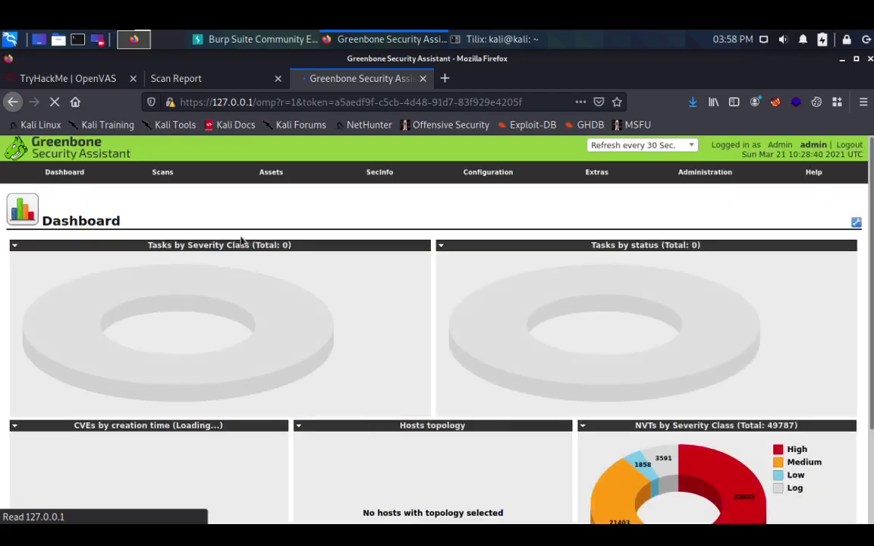
- Open the Configuration > Schedules list
{"action": "mouse_move", "coordinate": [319, 184]}
{"action": "mouse_move", "coordinate": [486, 176]}
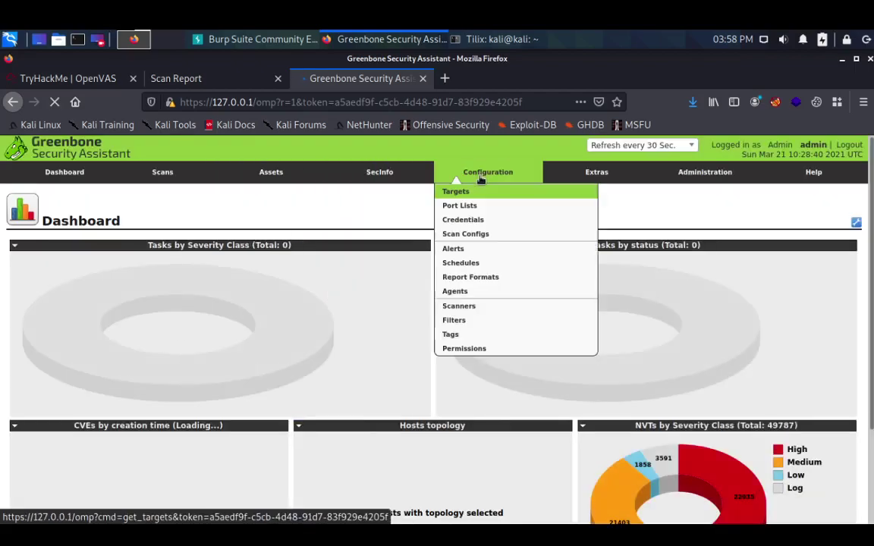
{"action": "left_click", "coordinate": [482, 264]}
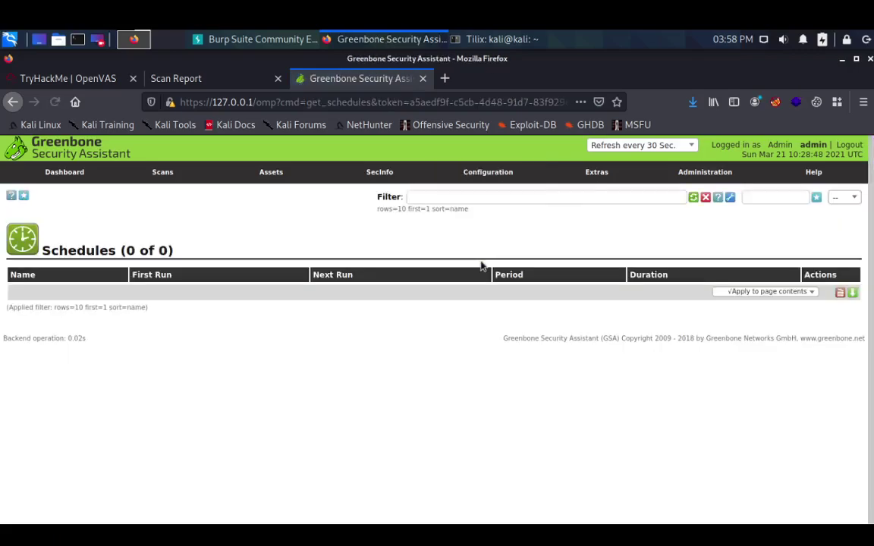
- Create schedule 'Test' with comment 'THM', running once on 21 March 2021 at 10:25 UTC
{"action": "left_click", "coordinate": [24, 198]}
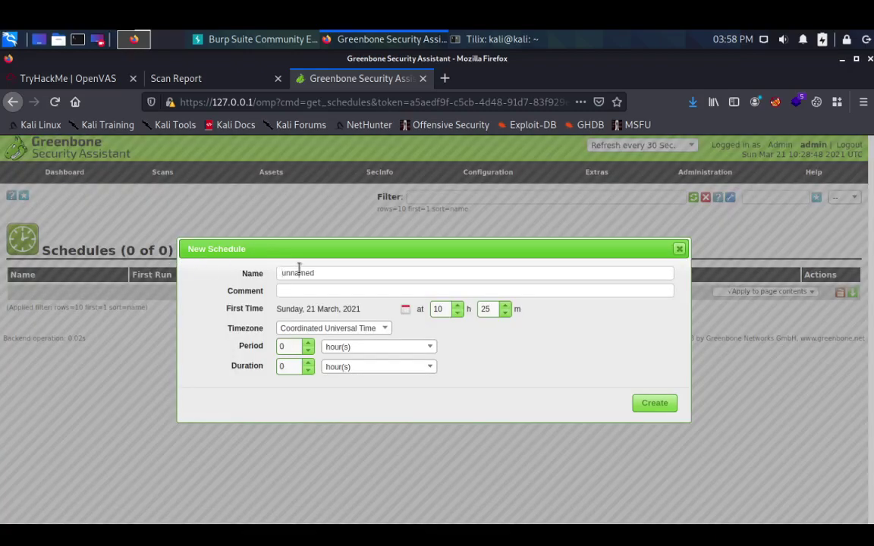
{"action": "double_click", "coordinate": [338, 271]}
{"action": "type", "text": "t"}
{"action": "left_click", "coordinate": [644, 404]}
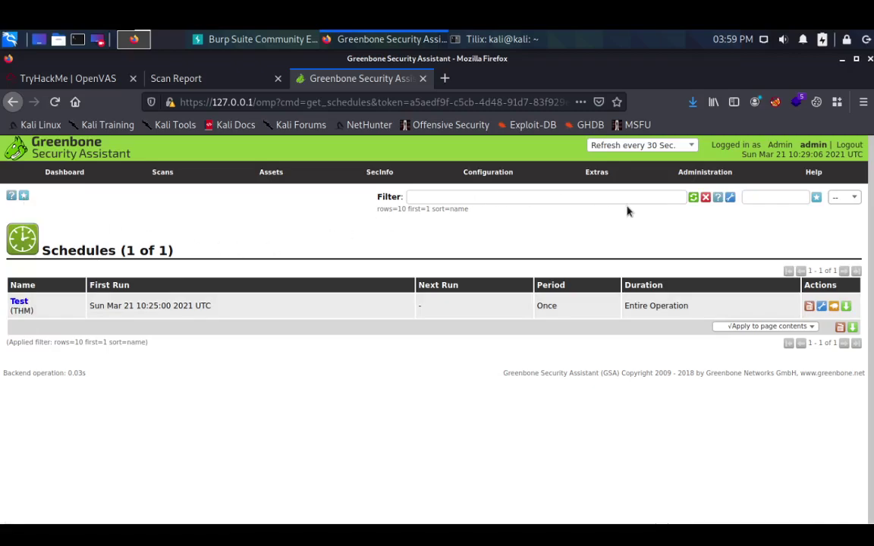
{"action": "left_click", "coordinate": [107, 84]}
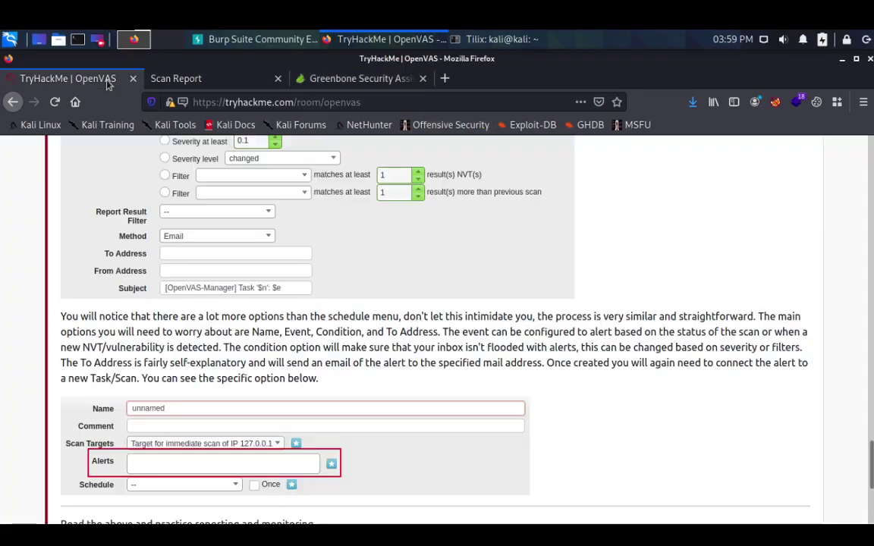
{"action": "scroll", "coordinate": [225, 285], "scroll_direction": "up", "scroll_amount": 10}
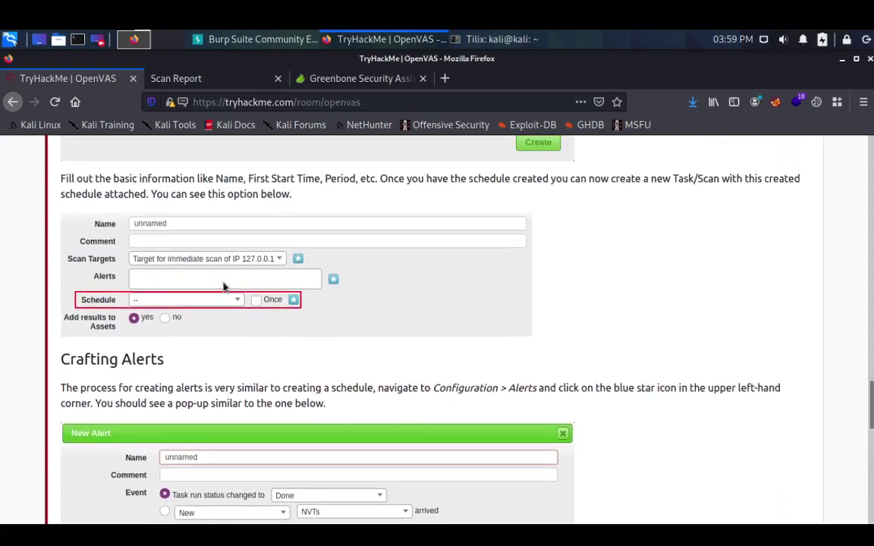
{"action": "scroll", "coordinate": [224, 287], "scroll_direction": "up", "scroll_amount": 3}
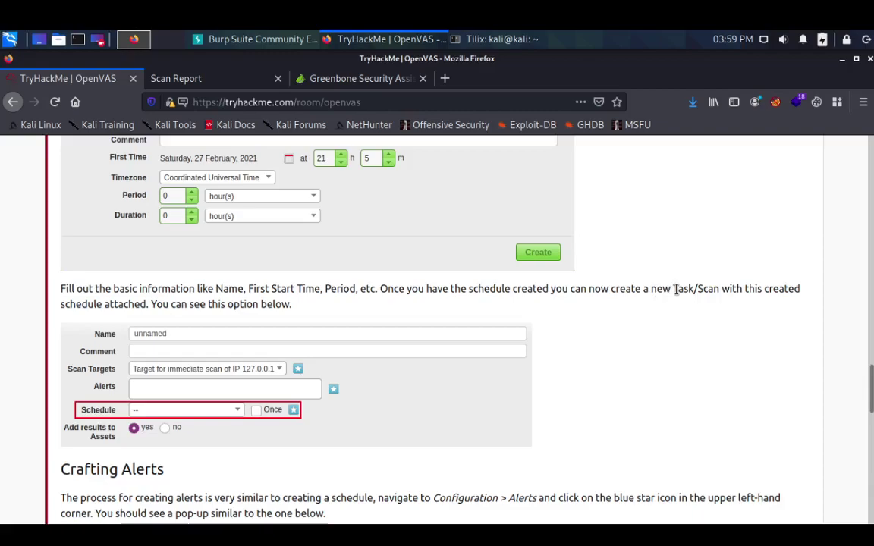
{"action": "left_click", "coordinate": [317, 80]}
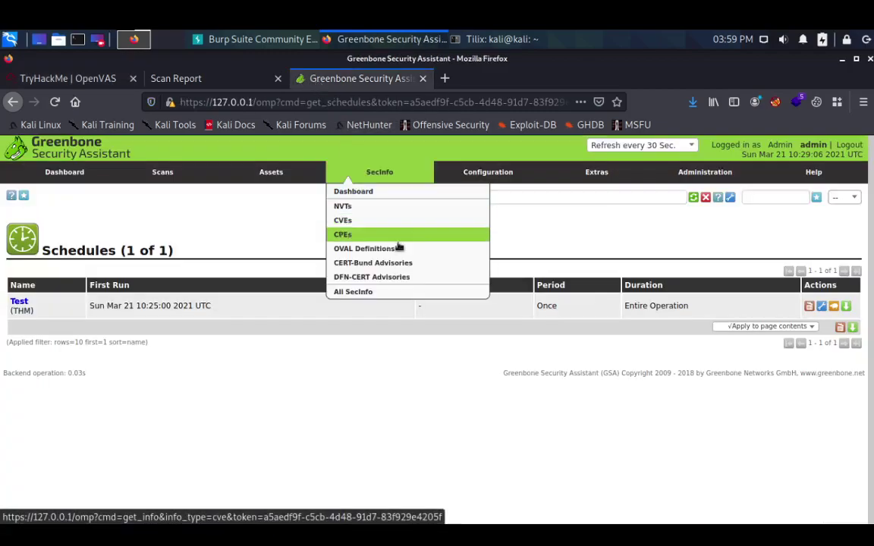
{"action": "left_click", "coordinate": [445, 251]}
{"action": "mouse_move", "coordinate": [367, 175]}
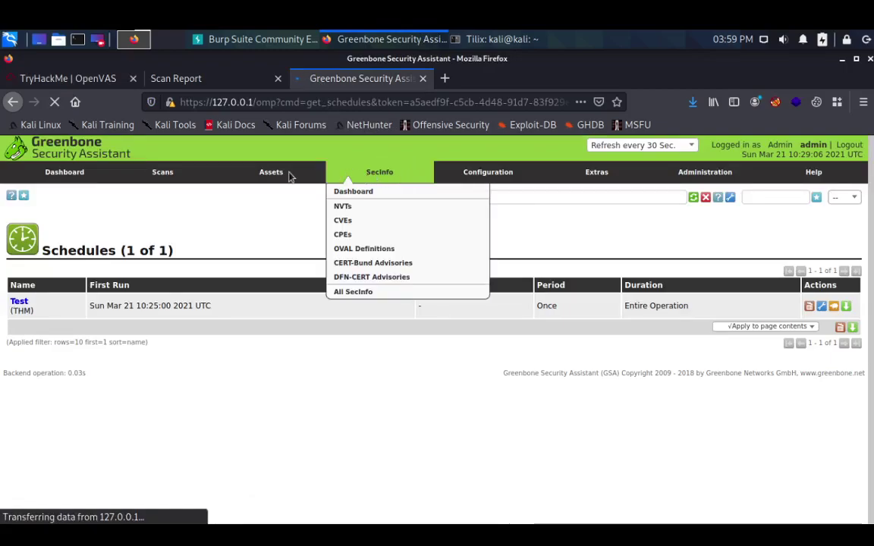
{"action": "mouse_move", "coordinate": [170, 176]}
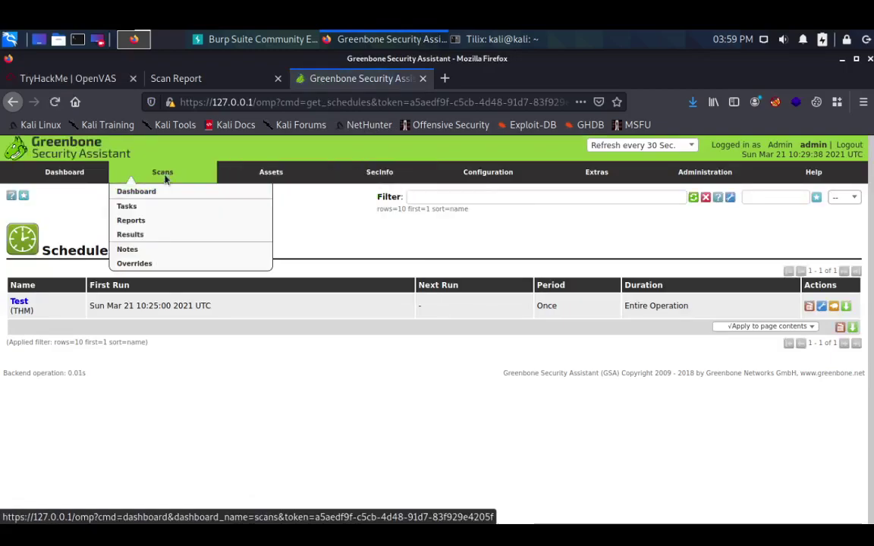
- Open Scans > Tasks, dismiss the wizard message, and start a new task
{"action": "left_click", "coordinate": [140, 212]}
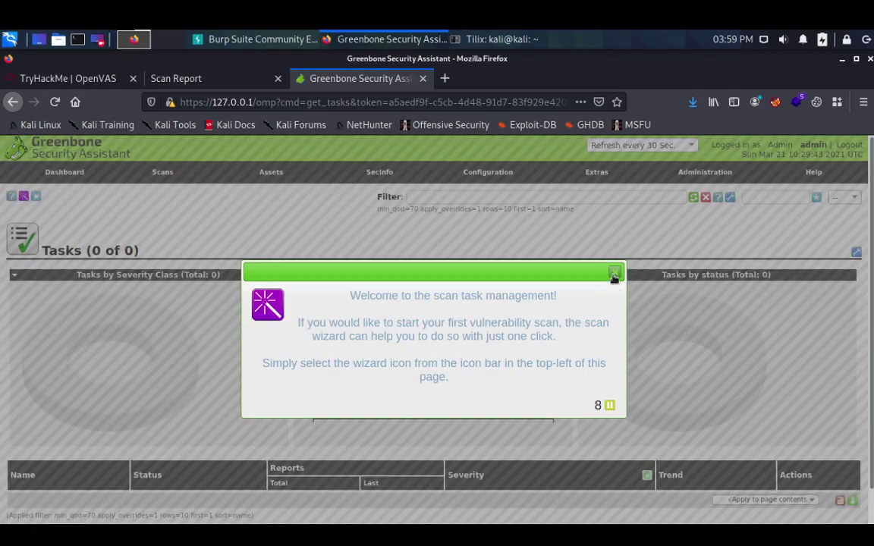
{"action": "left_click", "coordinate": [615, 272]}
{"action": "mouse_move", "coordinate": [36, 197]}
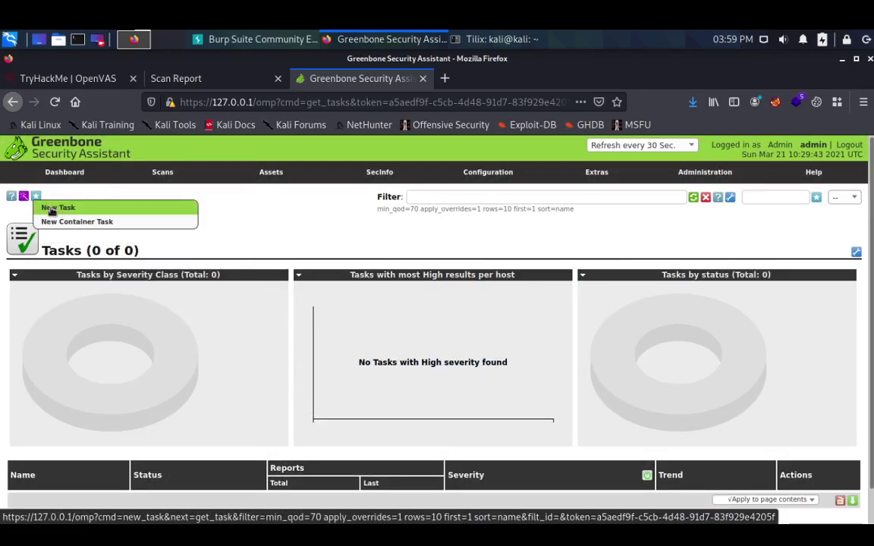
{"action": "left_click", "coordinate": [51, 211]}
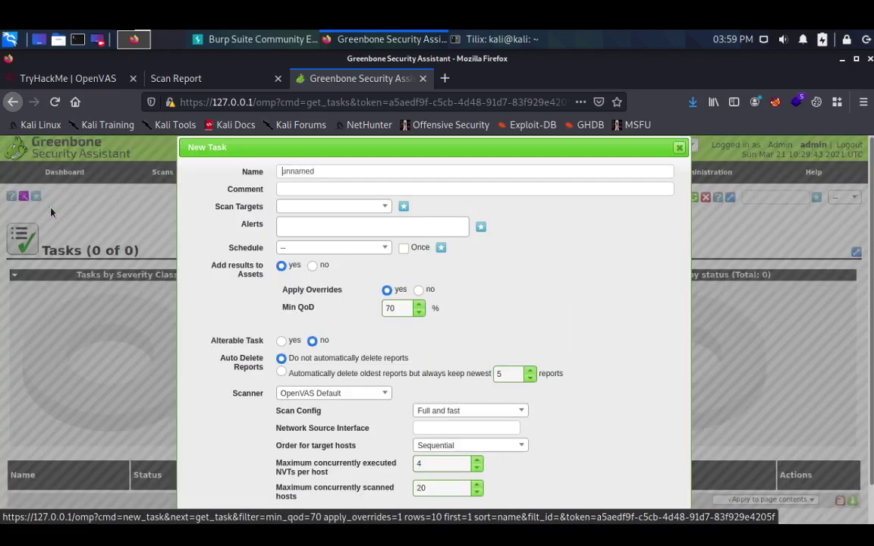
- Set the task's schedule to Test and begin a new alert for it
{"action": "left_click", "coordinate": [286, 224]}
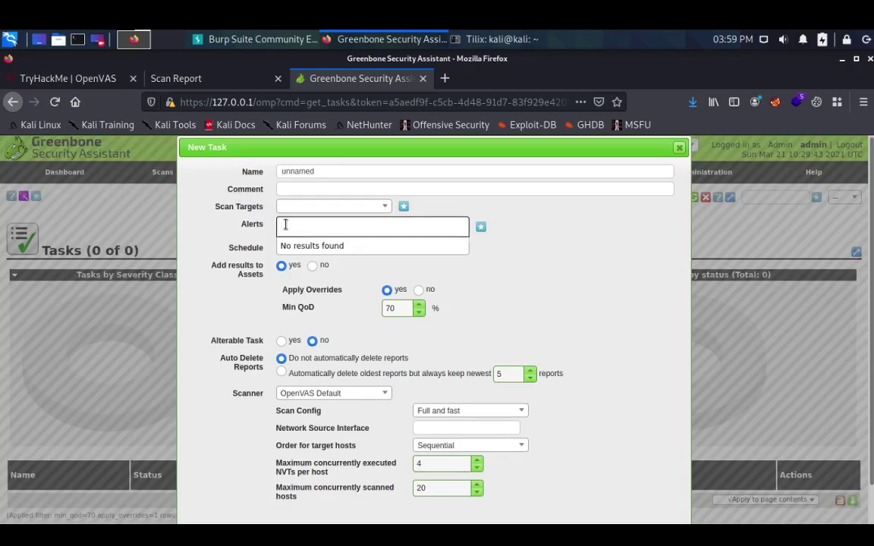
{"action": "left_click", "coordinate": [215, 232]}
{"action": "left_click", "coordinate": [303, 248]}
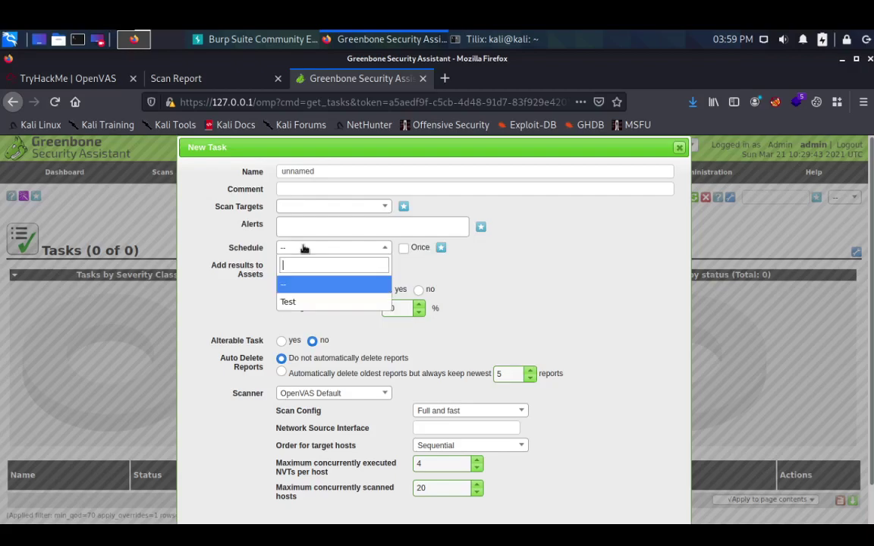
{"action": "left_click", "coordinate": [303, 302]}
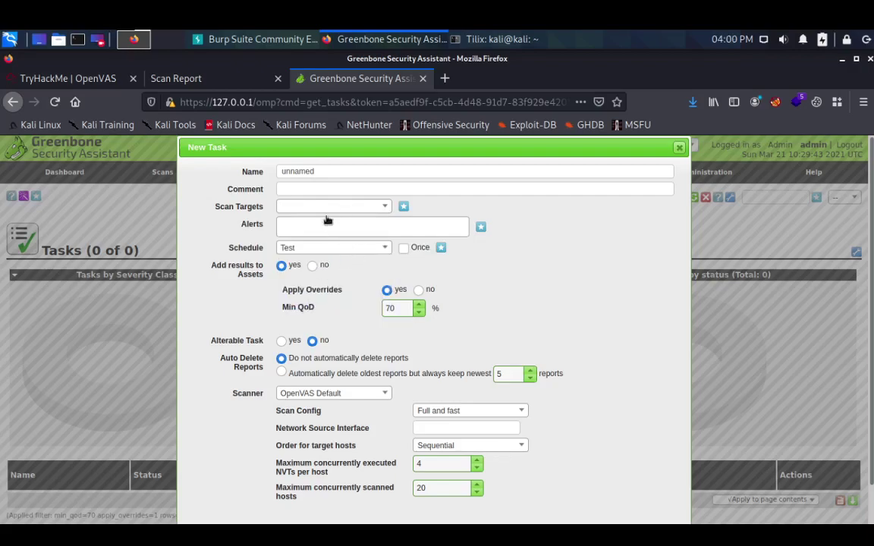
{"action": "left_click", "coordinate": [481, 228]}
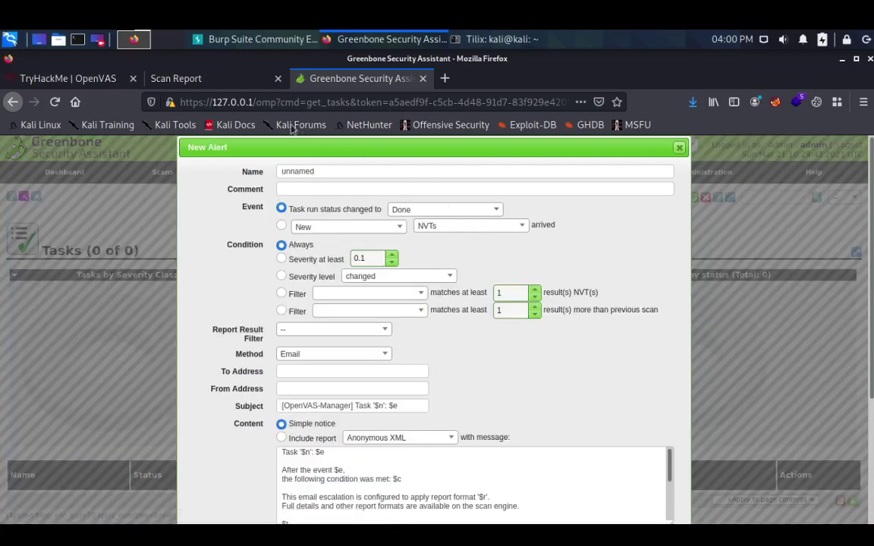
{"action": "left_click", "coordinate": [106, 80]}
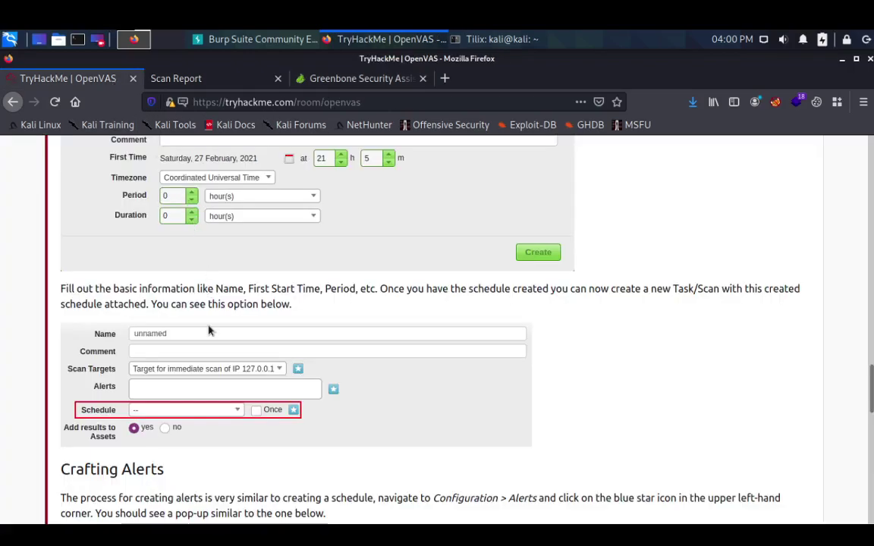
{"action": "scroll", "coordinate": [209, 330], "scroll_direction": "down", "scroll_amount": 1}
{"action": "scroll", "coordinate": [209, 330], "scroll_direction": "down", "scroll_amount": 3}
{"action": "scroll", "coordinate": [359, 338], "scroll_direction": "down", "scroll_amount": 3}
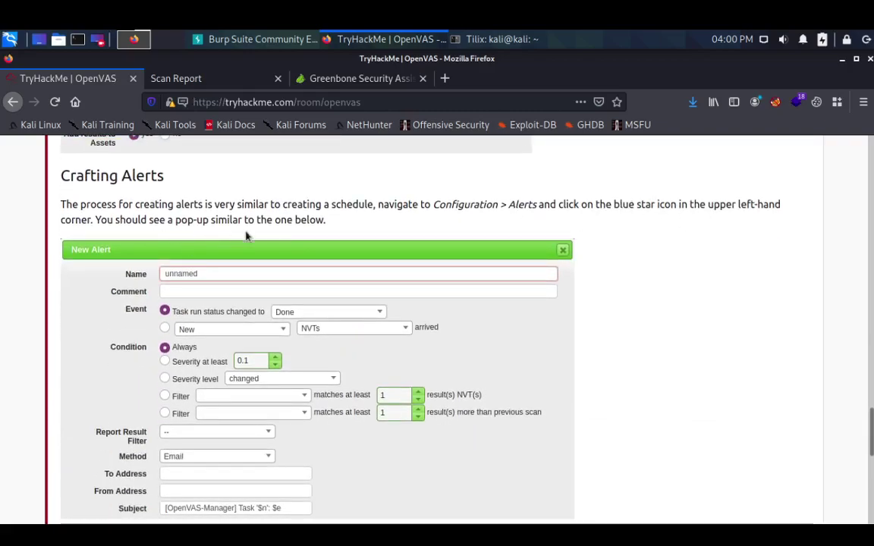
{"action": "scroll", "coordinate": [266, 300], "scroll_direction": "down", "scroll_amount": 4}
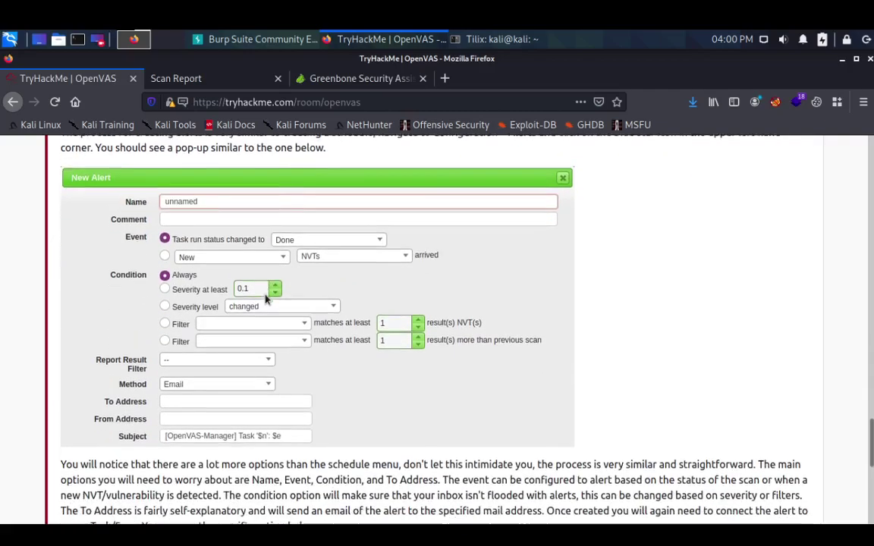
{"action": "scroll", "coordinate": [265, 300], "scroll_direction": "down", "scroll_amount": 2}
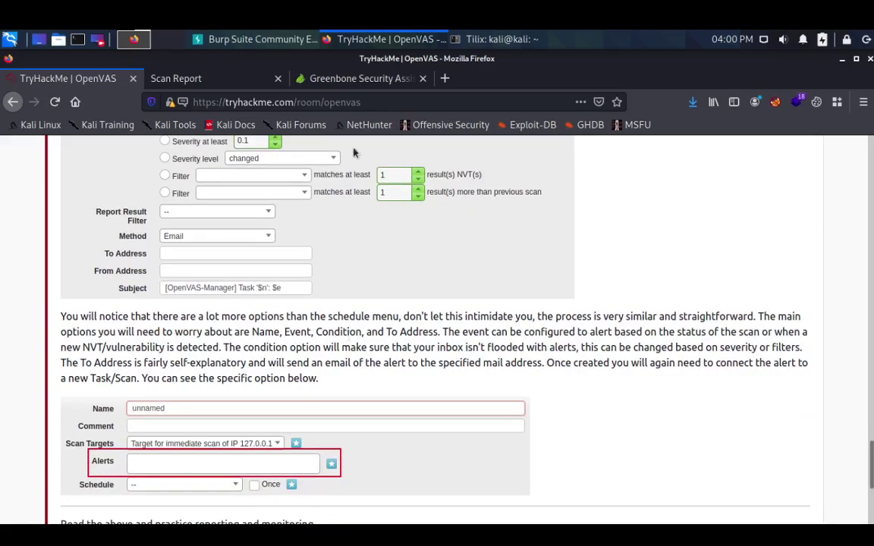
{"action": "left_click", "coordinate": [387, 79]}
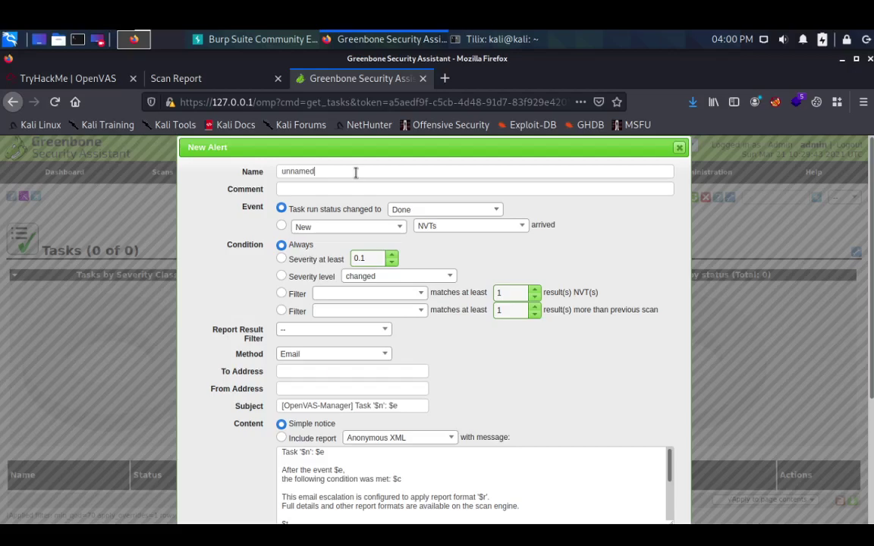
- Name the new alert 'Test Alert', checking the tutorial for the remaining alert settings
{"action": "key", "text": "super"}
{"action": "key", "text": "Escape"}
{"action": "key", "text": "ctrl+a"}
{"action": "type", "text": "Te"}
{"action": "scroll", "coordinate": [359, 298], "scroll_direction": "down", "scroll_amount": 2}
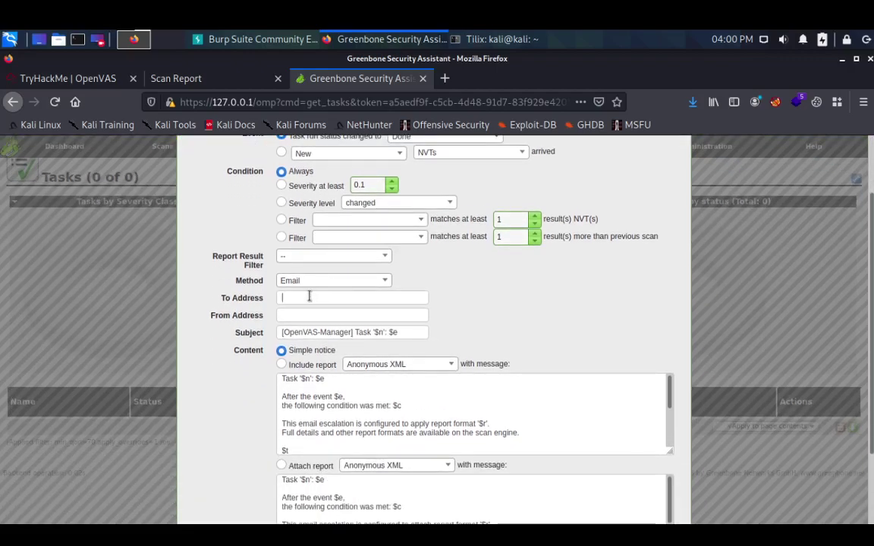
{"action": "type", "text": "st@g.com"}
{"action": "left_click", "coordinate": [87, 76]}
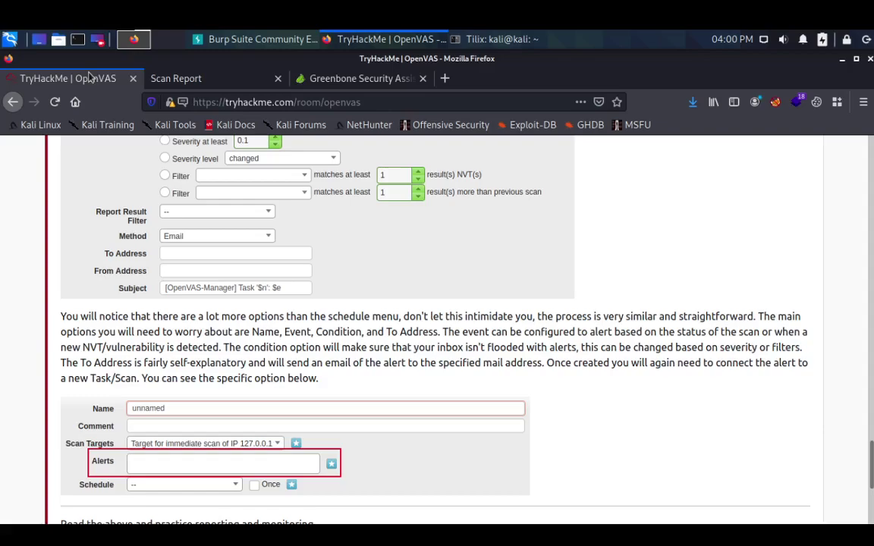
{"action": "left_click", "coordinate": [318, 78]}
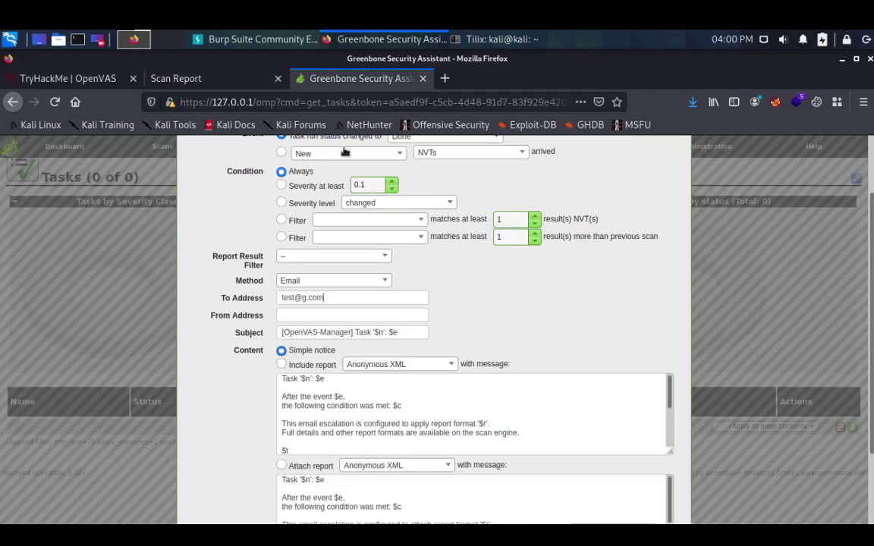
{"action": "scroll", "coordinate": [412, 243], "scroll_direction": "up", "scroll_amount": 2}
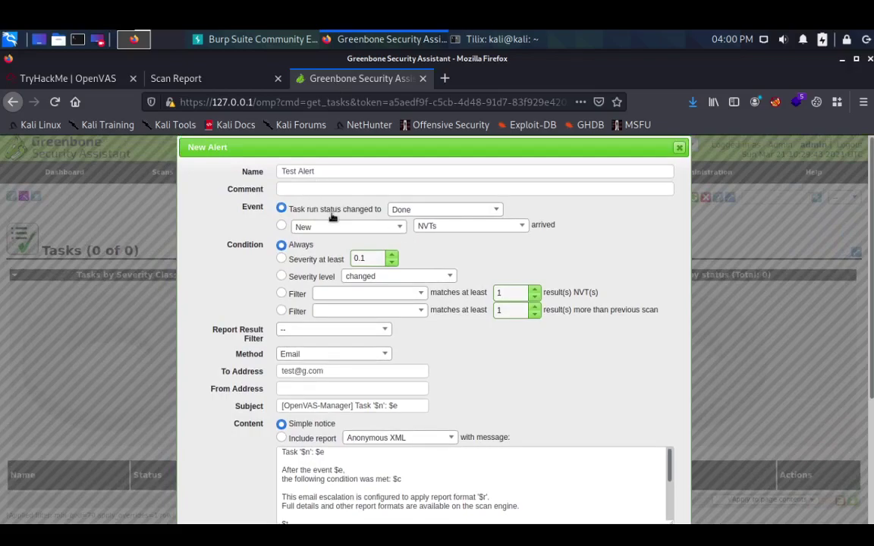
- Keep the event as task status Done with NVTs, trying the severity-change condition options
{"action": "left_click", "coordinate": [435, 212]}
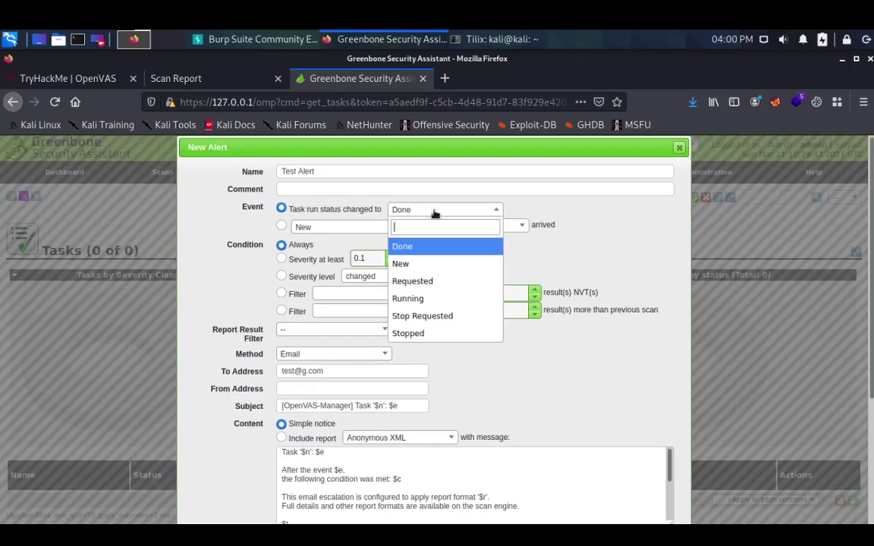
{"action": "left_click", "coordinate": [435, 213]}
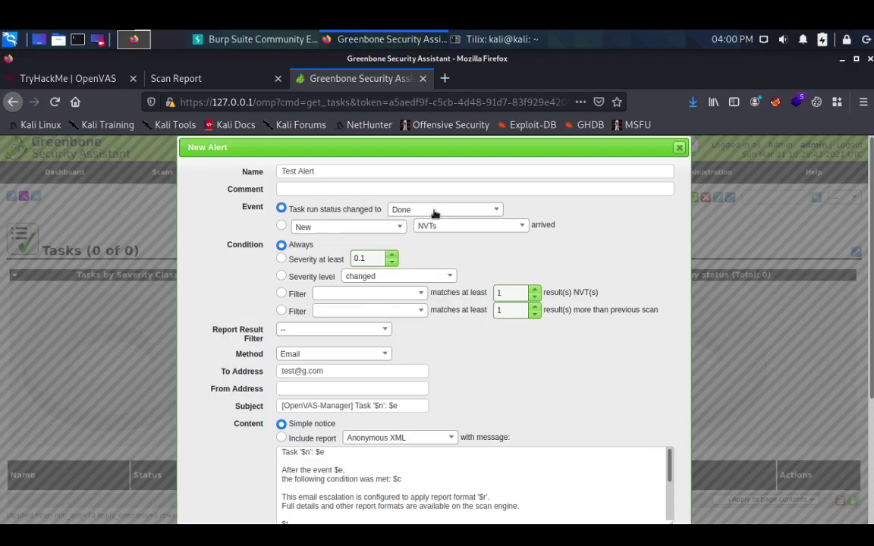
{"action": "left_click", "coordinate": [454, 226]}
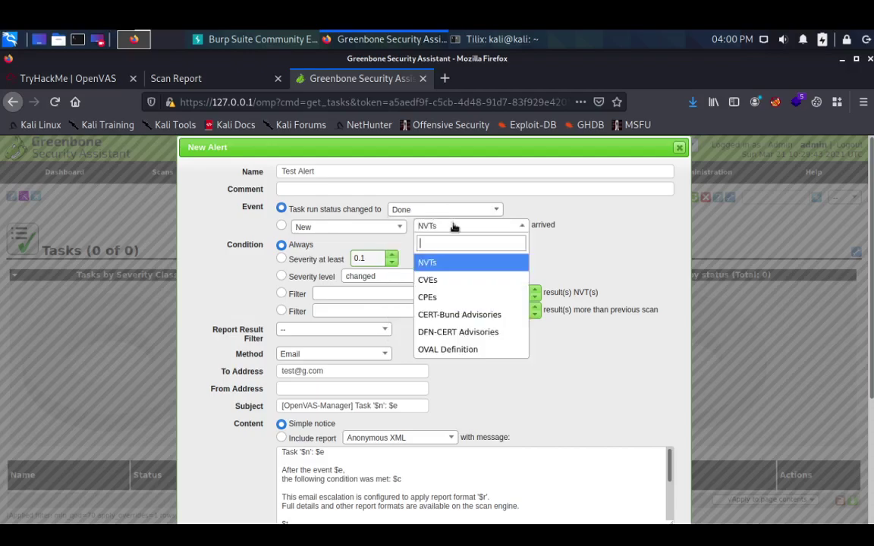
{"action": "left_click", "coordinate": [454, 227]}
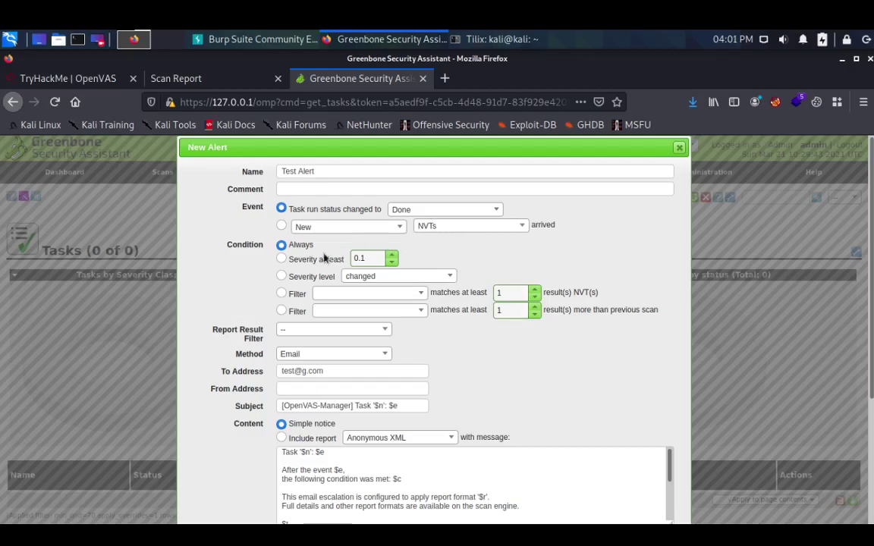
{"action": "left_click", "coordinate": [305, 261]}
{"action": "left_click", "coordinate": [305, 277]}
{"action": "left_click", "coordinate": [390, 276]}
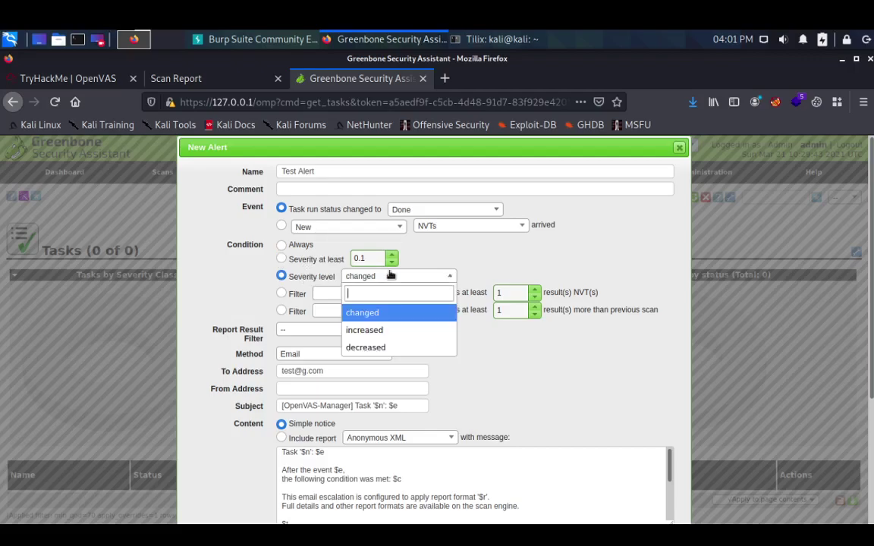
{"action": "left_click", "coordinate": [389, 331]}
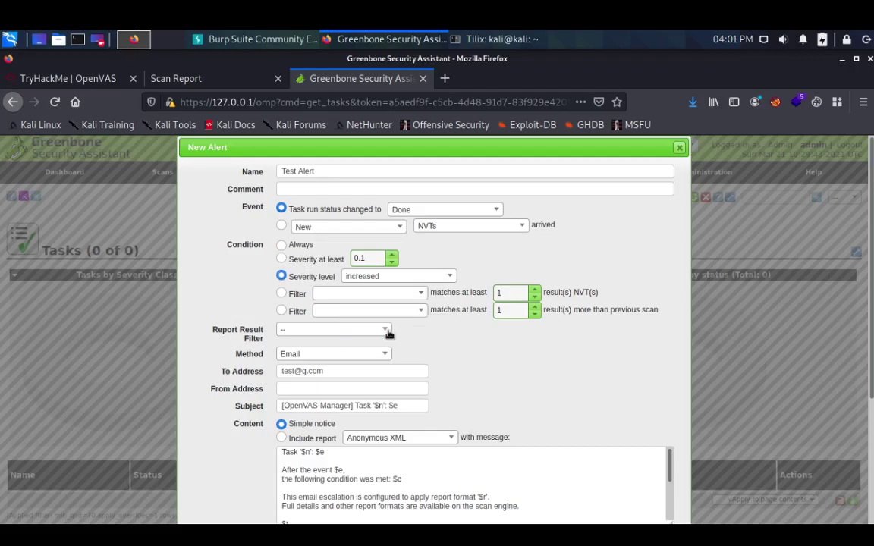
- Set the alert condition to Severity at least 5
{"action": "left_click", "coordinate": [297, 247]}
{"action": "left_click", "coordinate": [304, 294]}
{"action": "left_click", "coordinate": [371, 292]}
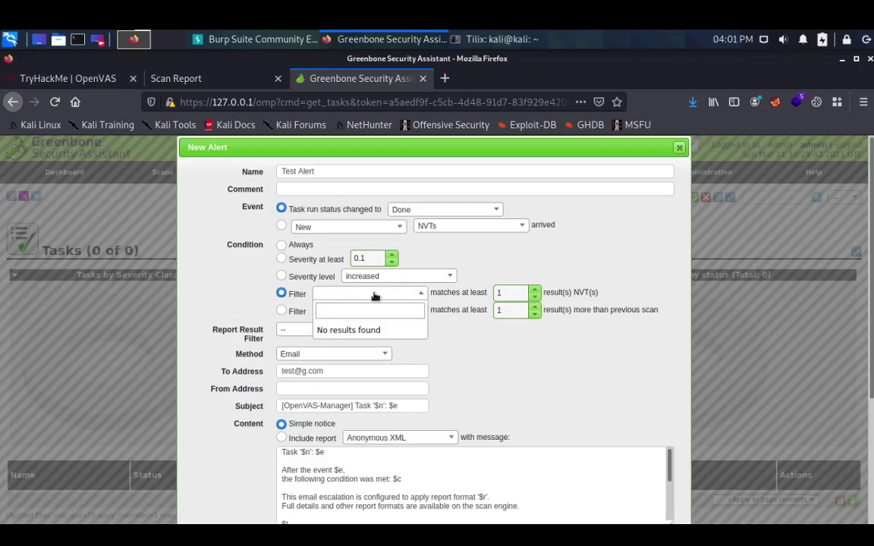
{"action": "left_click", "coordinate": [338, 267]}
{"action": "left_click", "coordinate": [314, 279]}
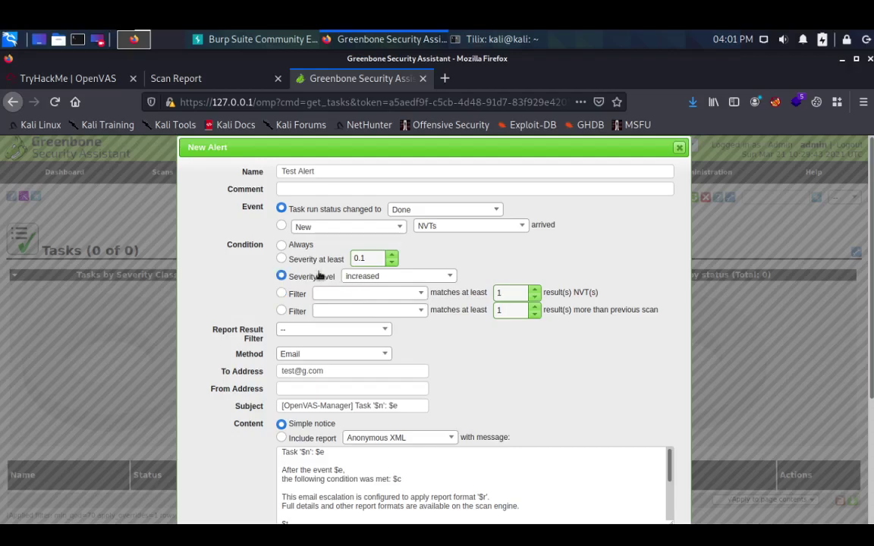
{"action": "left_click", "coordinate": [324, 261]}
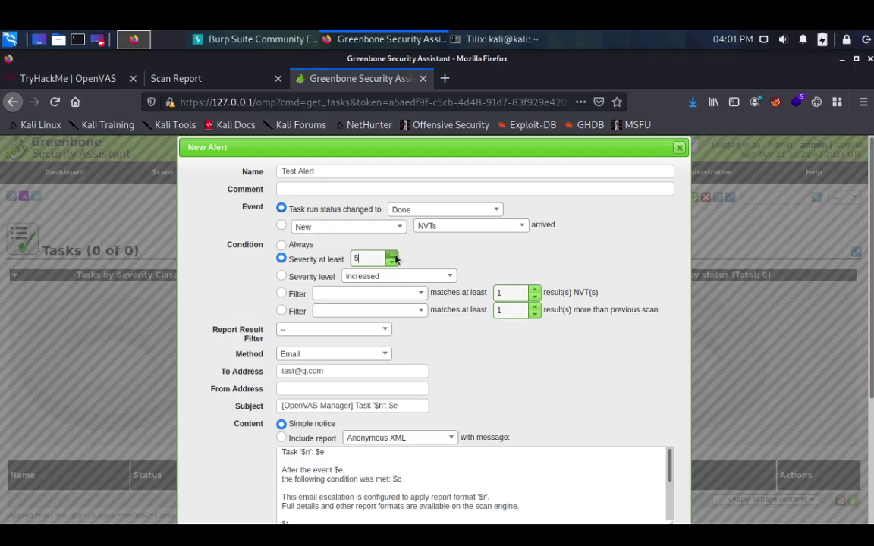
{"action": "left_click", "coordinate": [302, 245]}
{"action": "left_click", "coordinate": [308, 259]}
{"action": "left_click", "coordinate": [416, 209]}
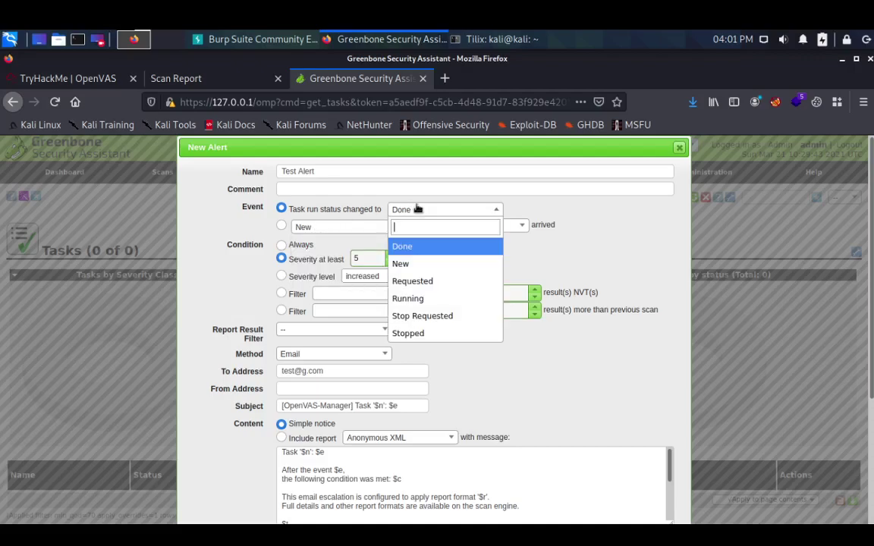
- Keep Done as the triggering task status and scroll to the bottom of the alert form
{"action": "left_click", "coordinate": [433, 246]}
{"action": "scroll", "coordinate": [542, 247], "scroll_direction": "down", "scroll_amount": 1}
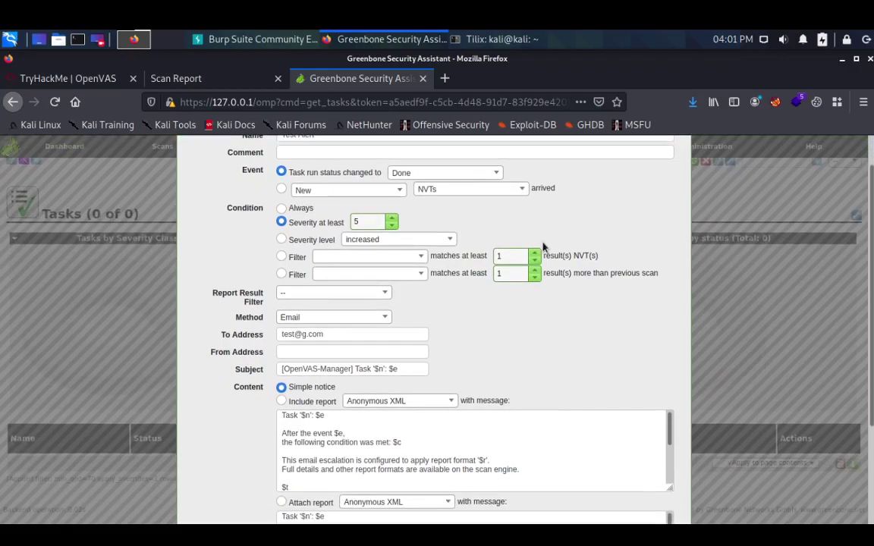
{"action": "scroll", "coordinate": [542, 247], "scroll_direction": "down", "scroll_amount": 2}
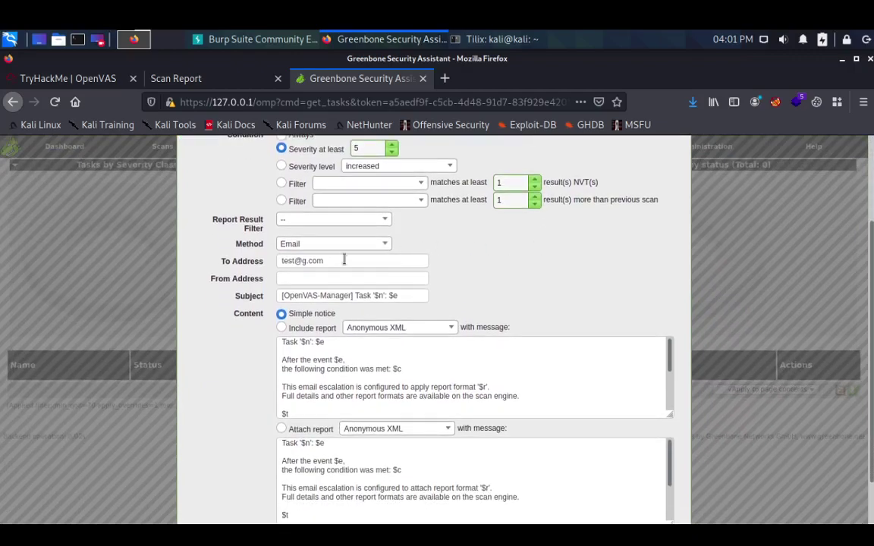
{"action": "scroll", "coordinate": [289, 254], "scroll_direction": "down", "scroll_amount": 2}
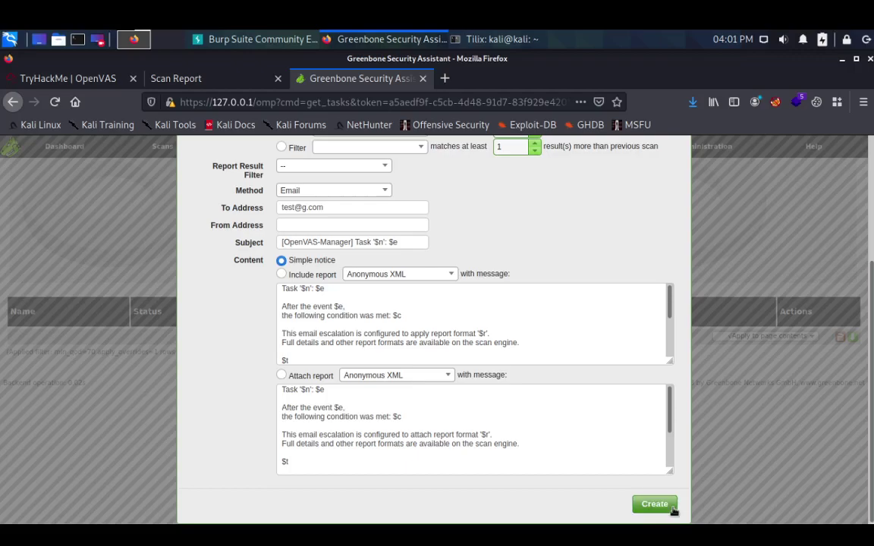
{"action": "mouse_move", "coordinate": [671, 501]}
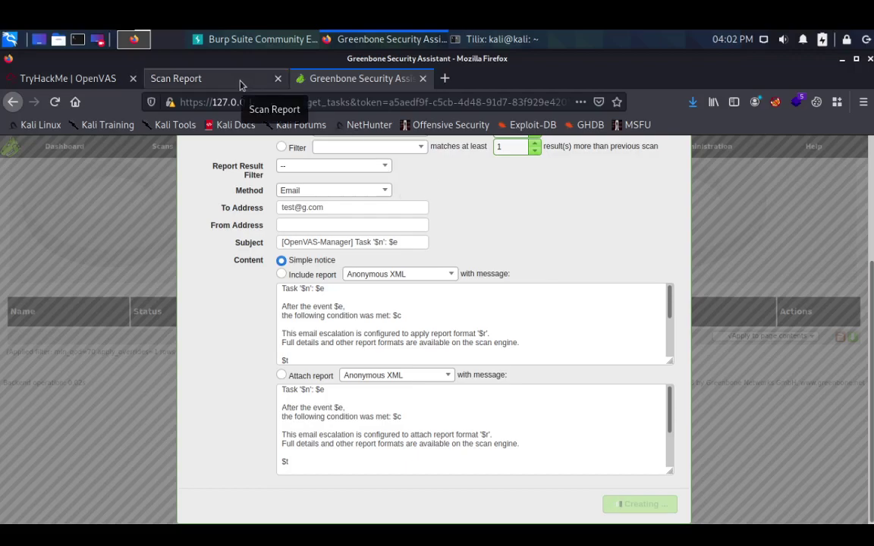
- Mark TryHackMe's Task 6 reporting and monitoring question as completed
{"action": "left_click", "coordinate": [79, 78]}
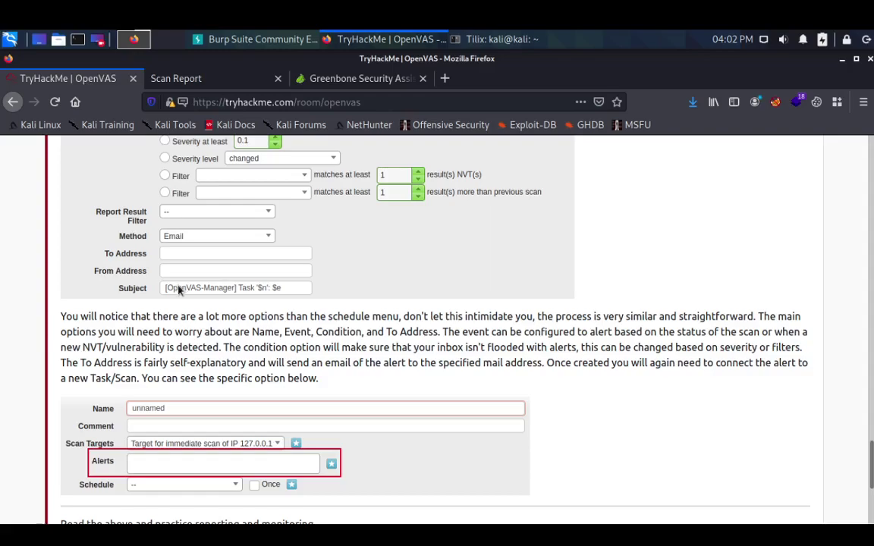
{"action": "scroll", "coordinate": [185, 286], "scroll_direction": "down", "scroll_amount": 2}
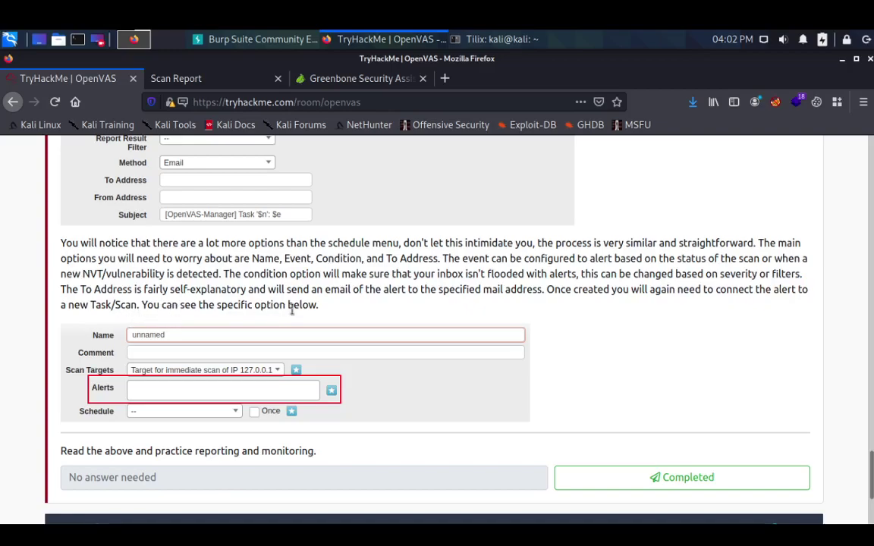
{"action": "scroll", "coordinate": [299, 307], "scroll_direction": "down", "scroll_amount": 2}
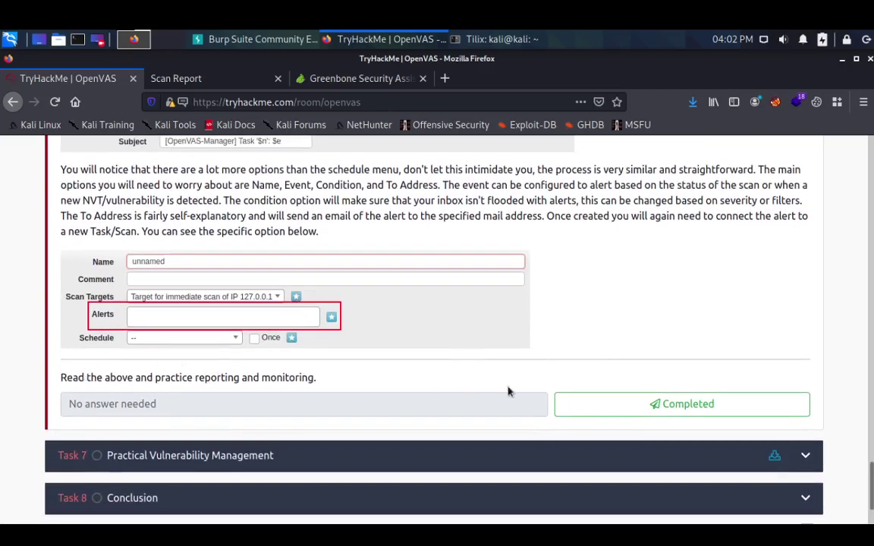
{"action": "left_click", "coordinate": [612, 407]}
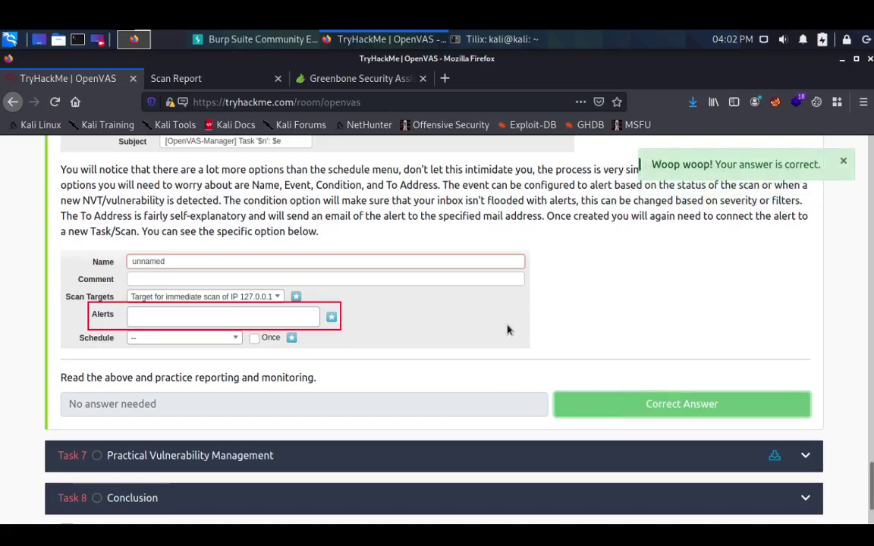
{"action": "scroll", "coordinate": [509, 331], "scroll_direction": "up", "scroll_amount": 8}
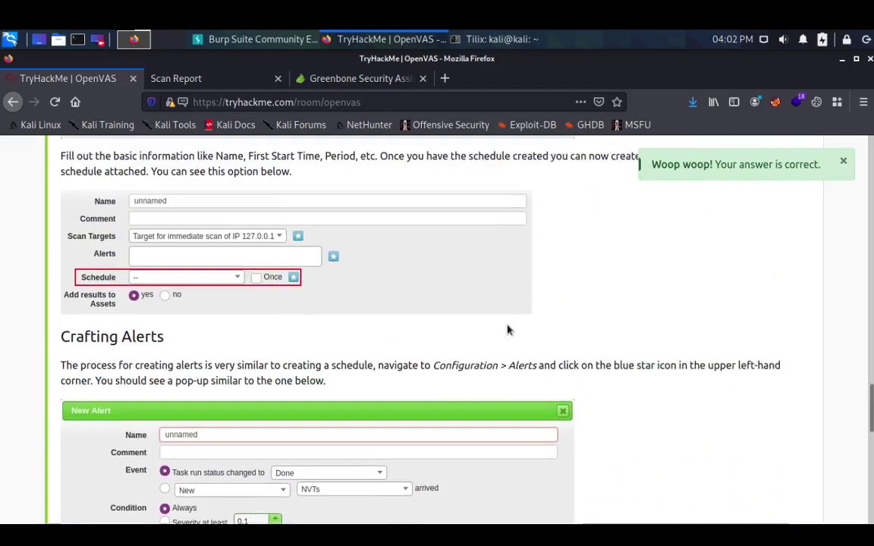
{"action": "scroll", "coordinate": [508, 330], "scroll_direction": "down", "scroll_amount": 8}
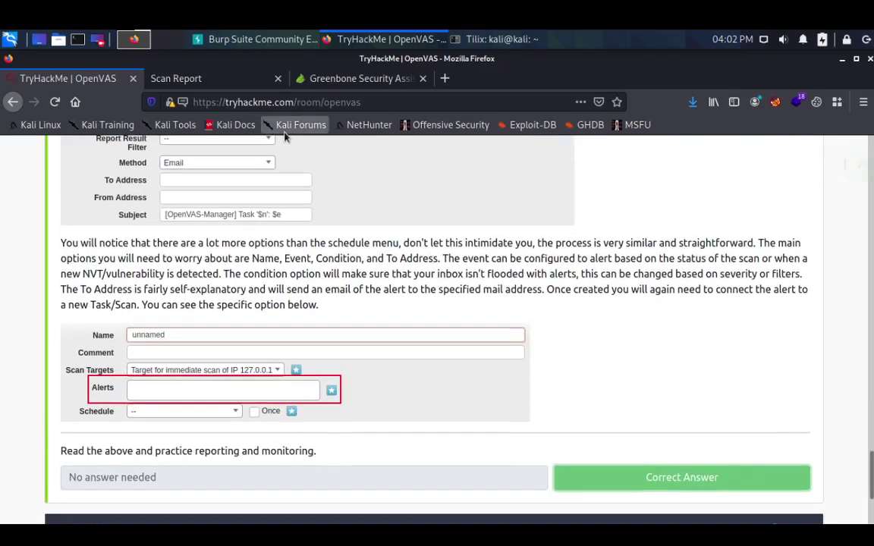
- Close the Scan Report tab and check the Greenbone alert form
{"action": "left_click", "coordinate": [277, 79]}
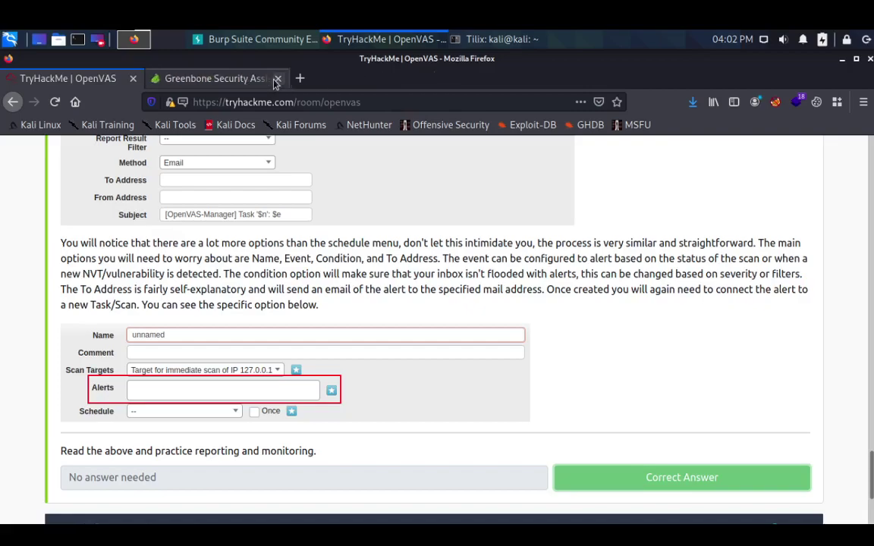
{"action": "left_click", "coordinate": [228, 79]}
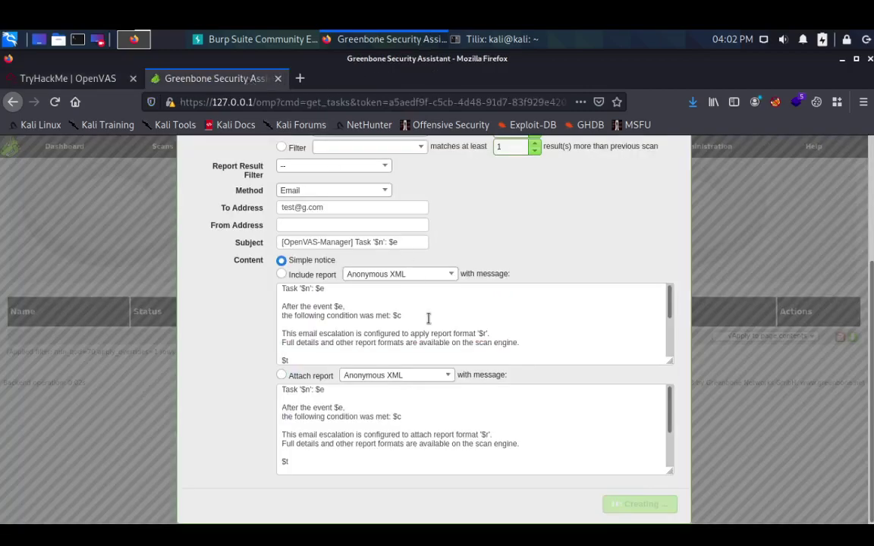
{"action": "scroll", "coordinate": [429, 315], "scroll_direction": "down", "scroll_amount": 3}
{"action": "scroll", "coordinate": [440, 349], "scroll_direction": "up", "scroll_amount": 4}
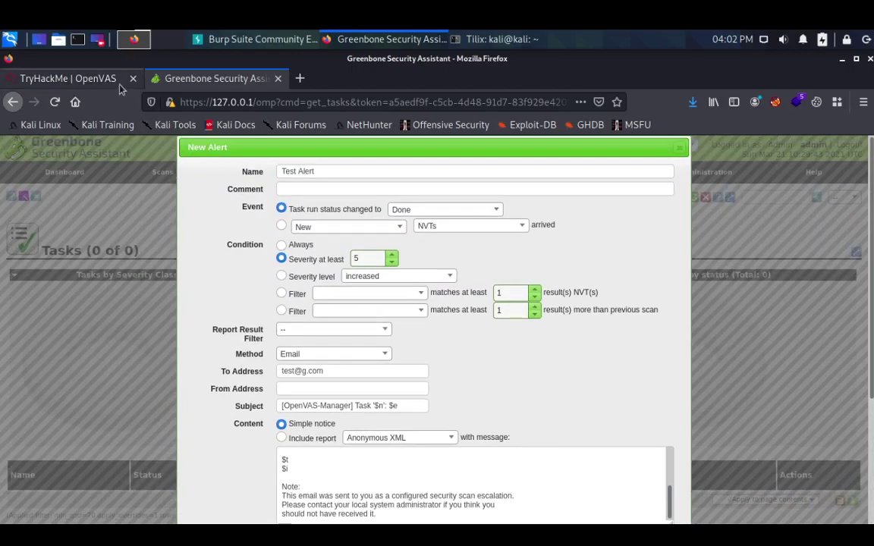
- Collapse Task 6, Reporting and Continuous Monitoring, in TryHackMe's task list
{"action": "left_click", "coordinate": [76, 79]}
{"action": "scroll", "coordinate": [287, 304], "scroll_direction": "down", "scroll_amount": 3}
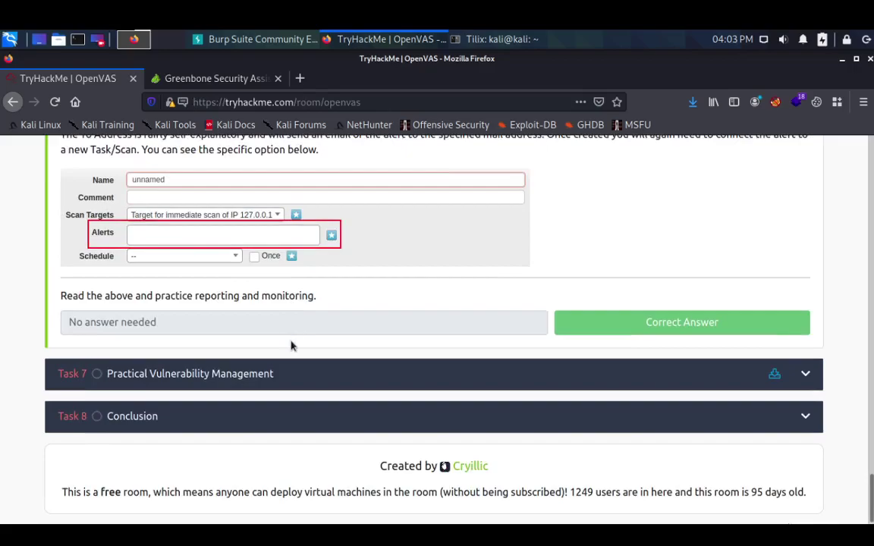
{"action": "scroll", "coordinate": [290, 341], "scroll_direction": "up", "scroll_amount": 6}
{"action": "scroll", "coordinate": [291, 346], "scroll_direction": "up", "scroll_amount": 5}
{"action": "scroll", "coordinate": [291, 346], "scroll_direction": "down", "scroll_amount": 8}
{"action": "scroll", "coordinate": [291, 346], "scroll_direction": "up", "scroll_amount": 20}
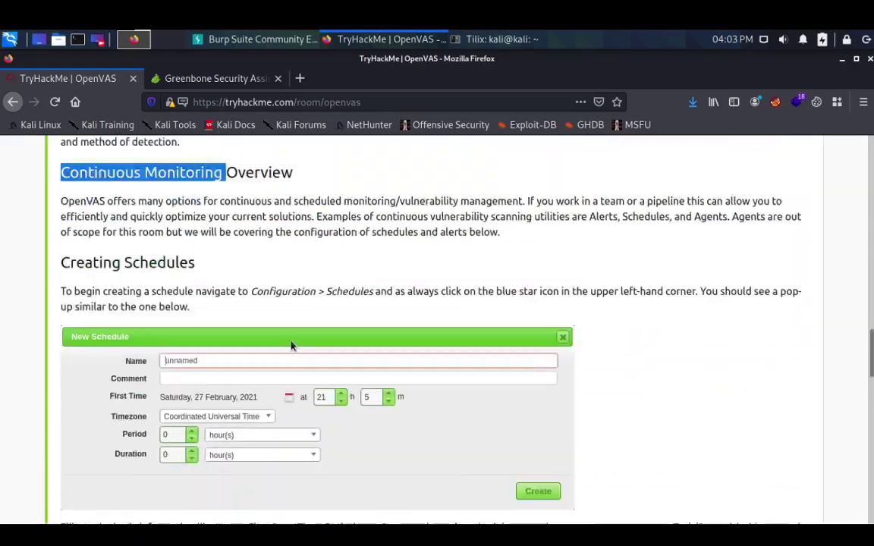
{"action": "scroll", "coordinate": [290, 341], "scroll_direction": "up", "scroll_amount": 20}
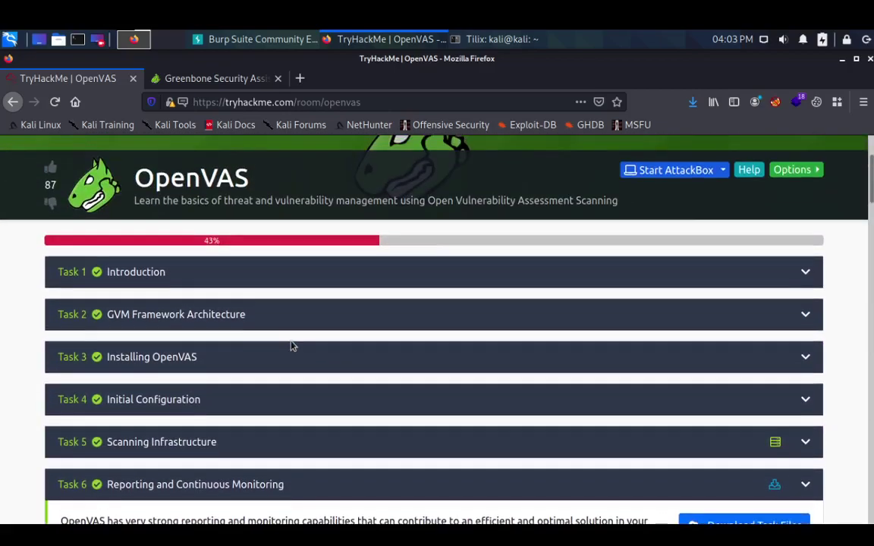
{"action": "scroll", "coordinate": [297, 433], "scroll_direction": "down", "scroll_amount": 1}
{"action": "left_click", "coordinate": [301, 448]}
{"action": "scroll", "coordinate": [300, 449], "scroll_direction": "down", "scroll_amount": 4}
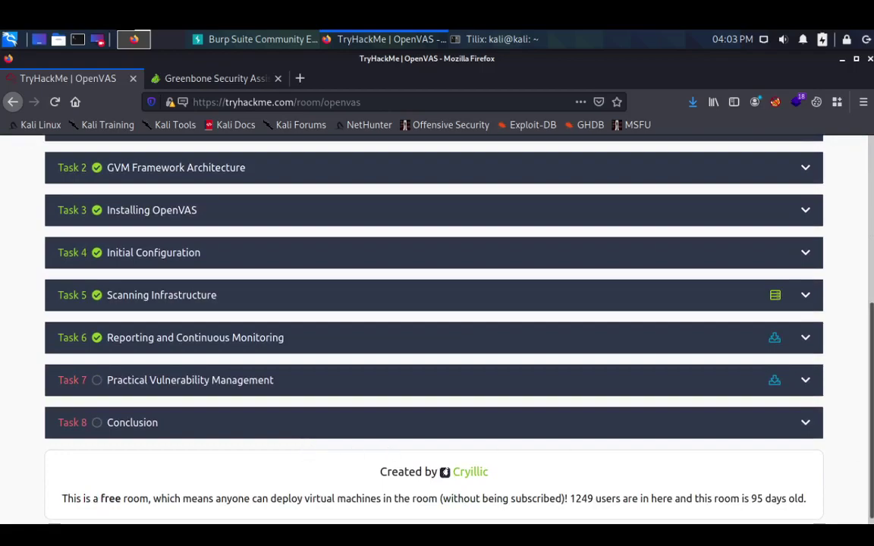